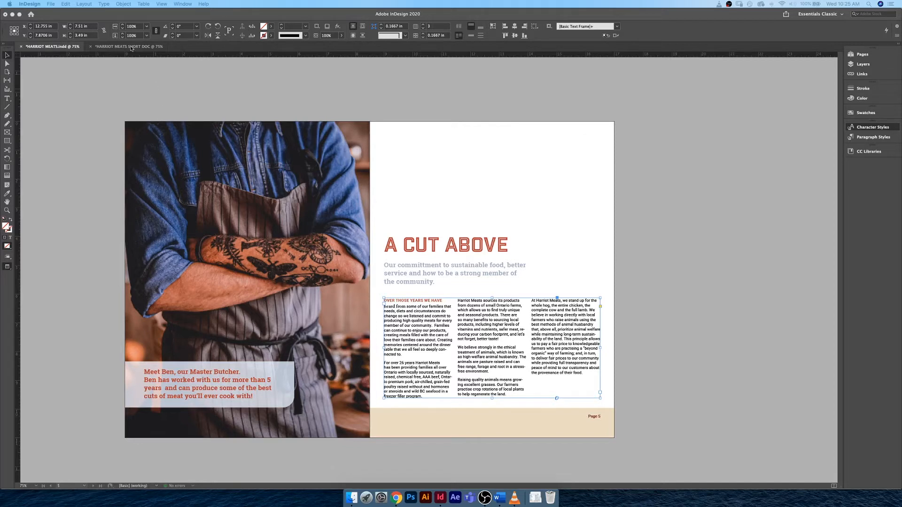
- Switch to the HARRIOT MEATS SHORT DOC document and open its A-Master spread for editing
key(super+shift+F11)
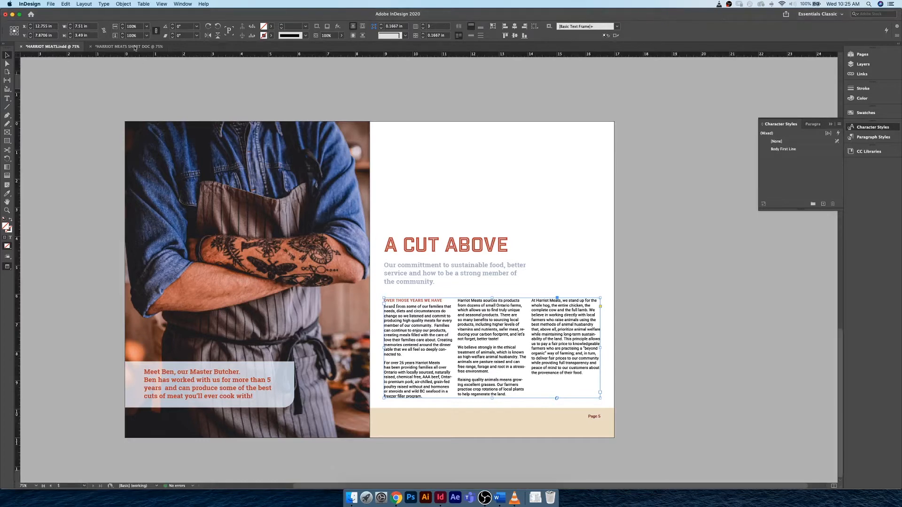
click(134, 46)
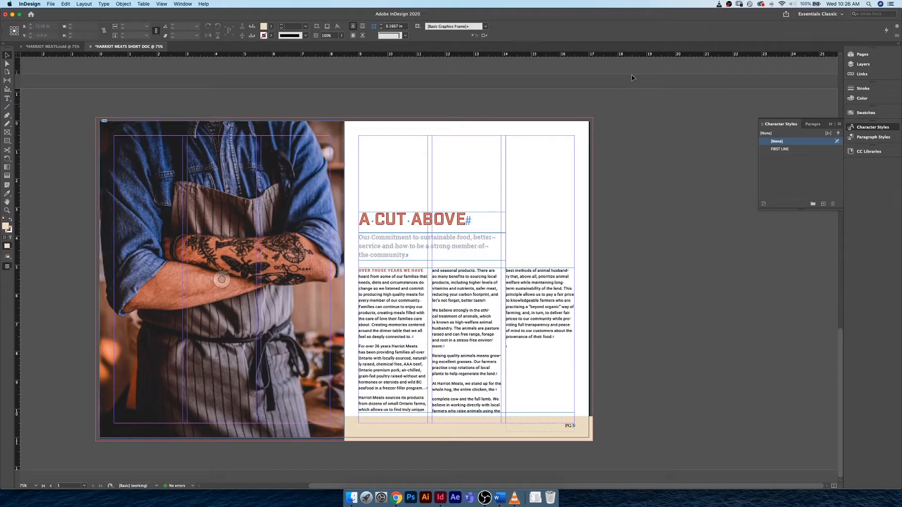
click(871, 55)
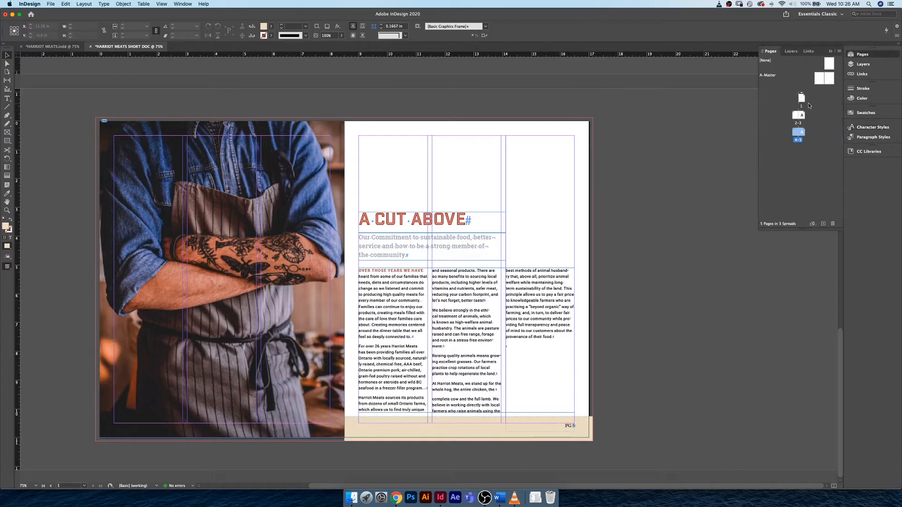
double_click(827, 81)
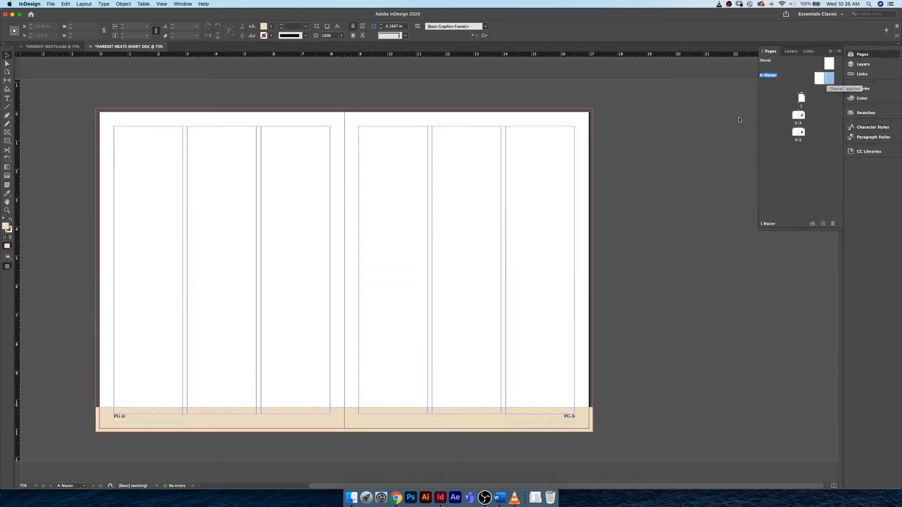
- Apply the BODY COPY paragraph style to the page number text on the right-hand master page
click(566, 417)
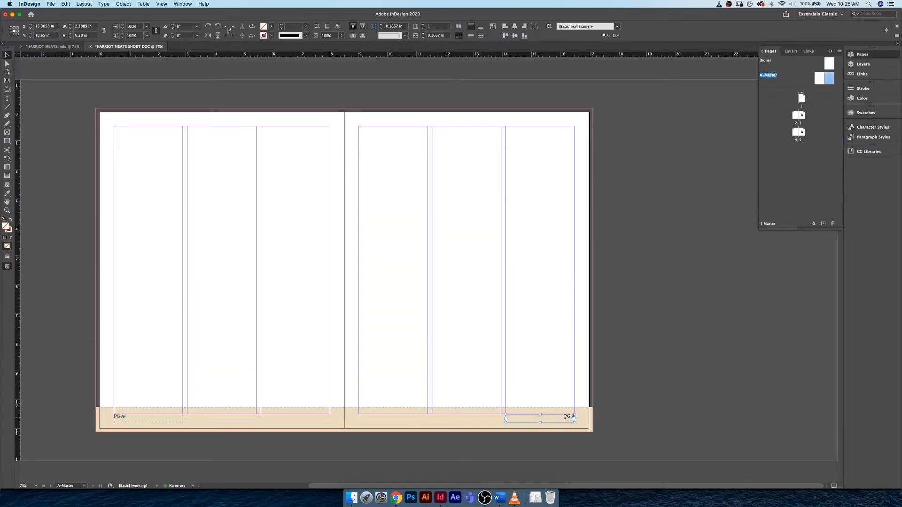
double_click(566, 416)
triple_click(566, 417)
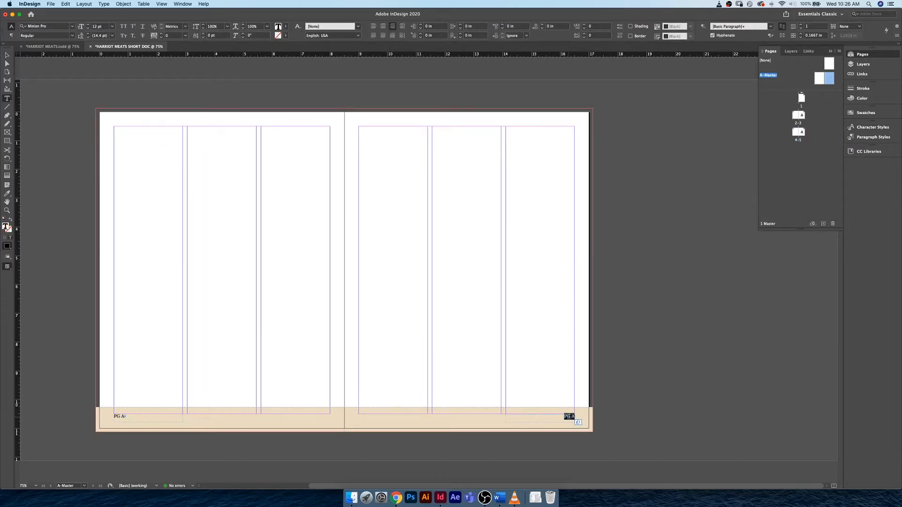
click(861, 138)
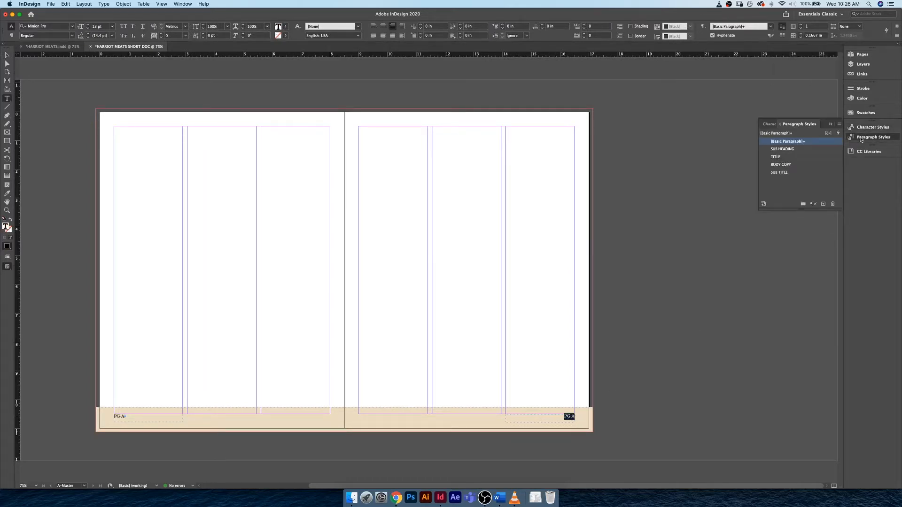
click(797, 165)
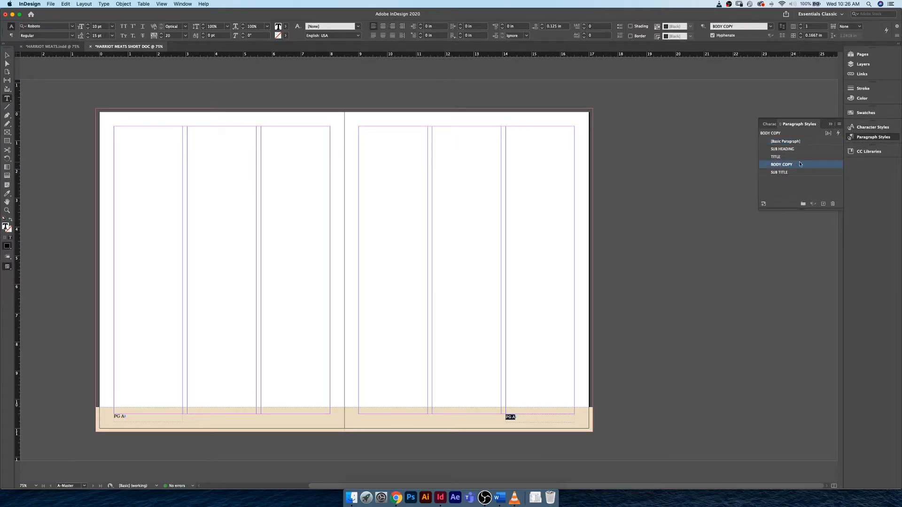
- Right-align the selected page number text and colour it HM Red
click(393, 27)
click(286, 27)
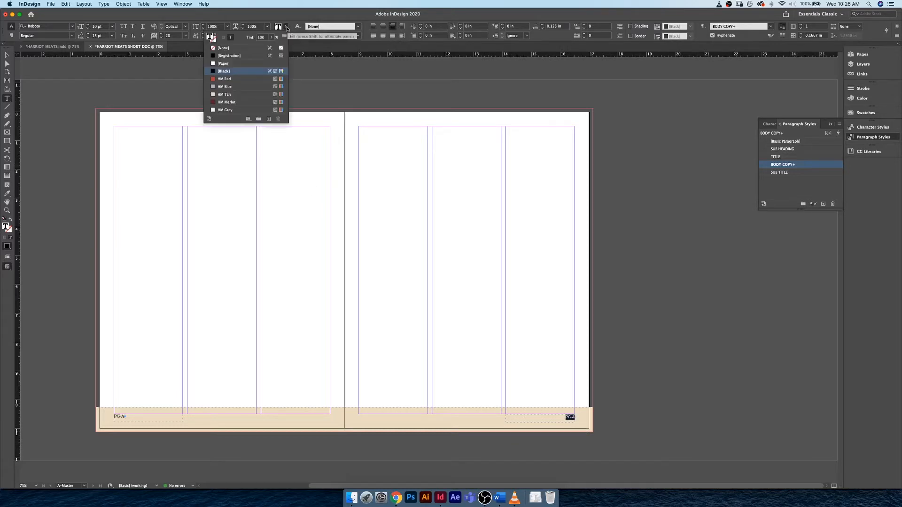
click(236, 79)
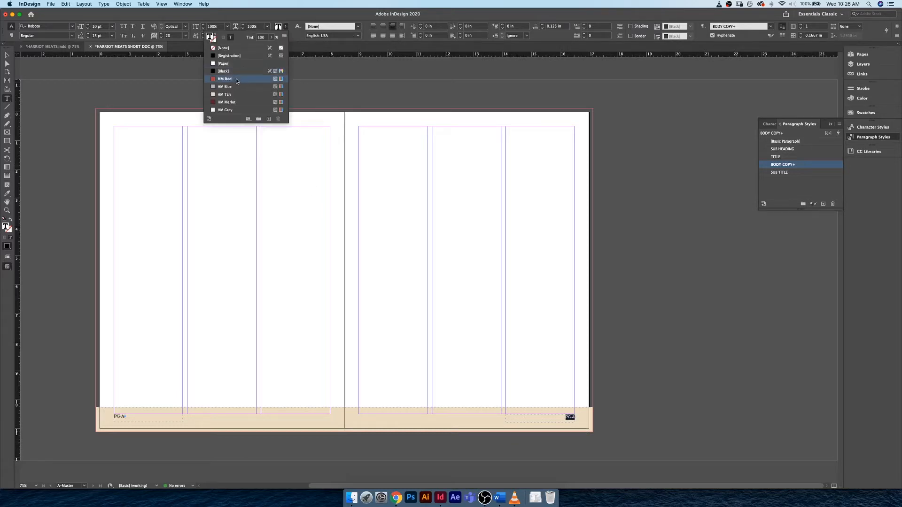
click(287, 26)
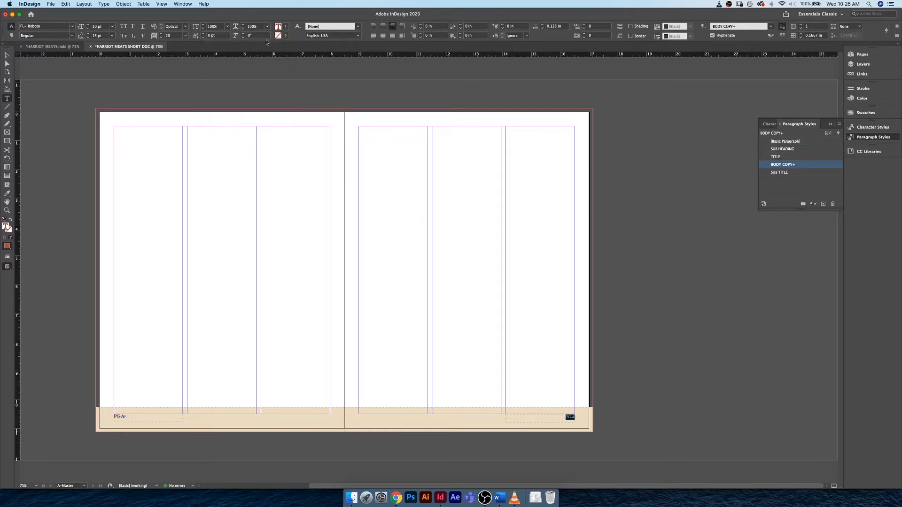
- Reapply BODY COPY to the right-hand page number with its overrides cleared, and restore the red, right-aligned formatting
click(568, 417)
drag(564, 418, 576, 417)
right_click(804, 167)
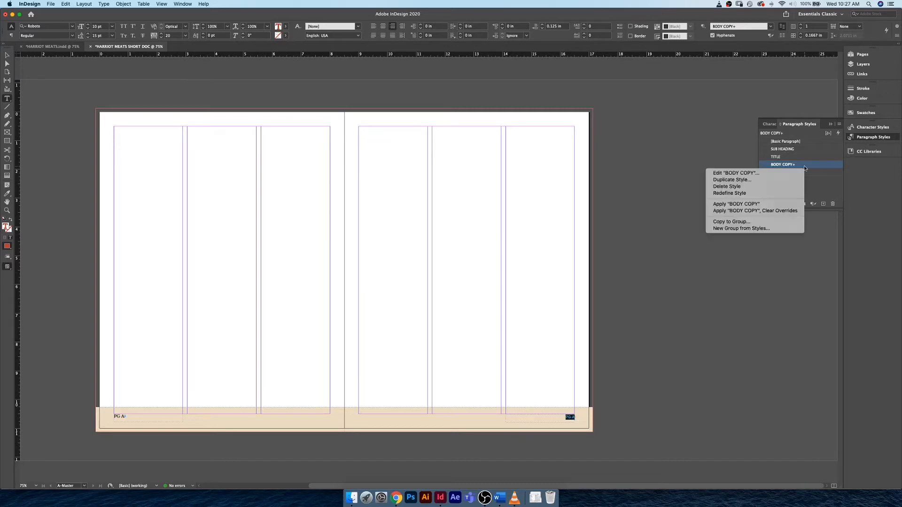
click(765, 211)
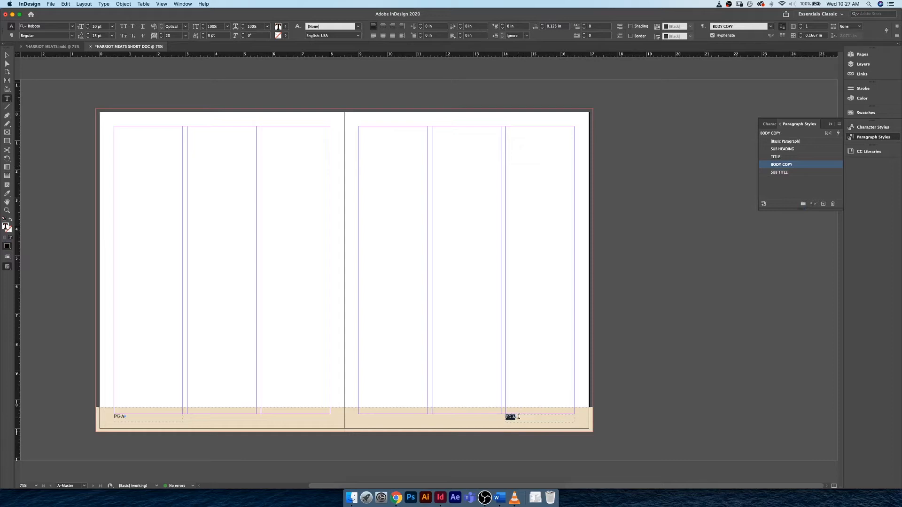
key(super+shift+r)
- Redefine BODY COPY from the page number's formatting, check the effect on pages 2-3, and undo the redefinition on A-Master
right_click(806, 166)
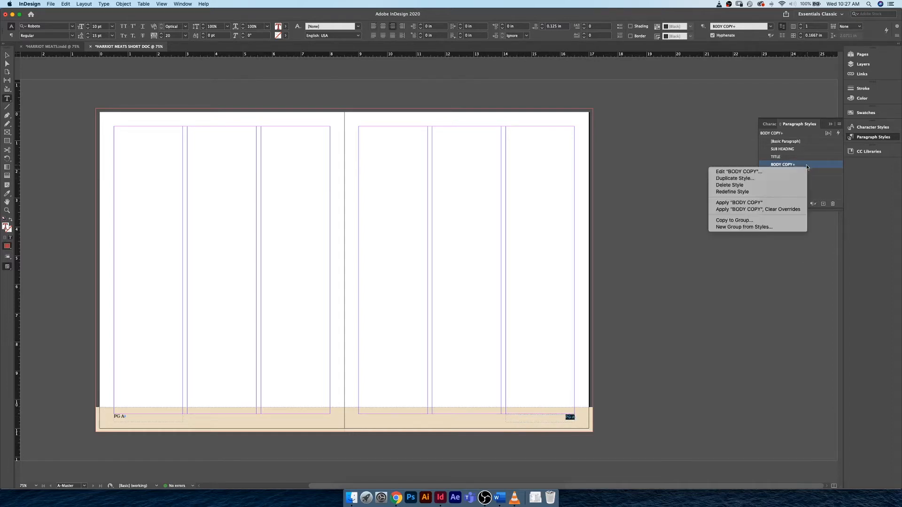
click(774, 192)
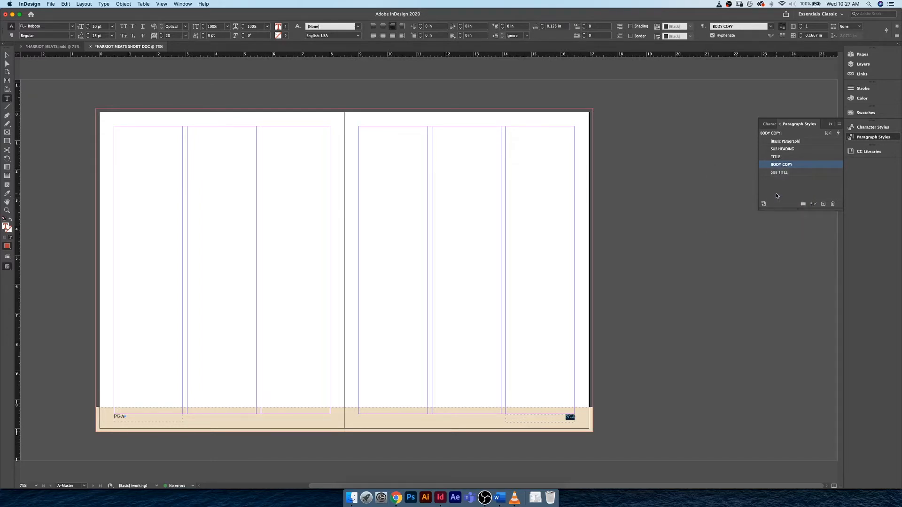
click(862, 54)
double_click(801, 117)
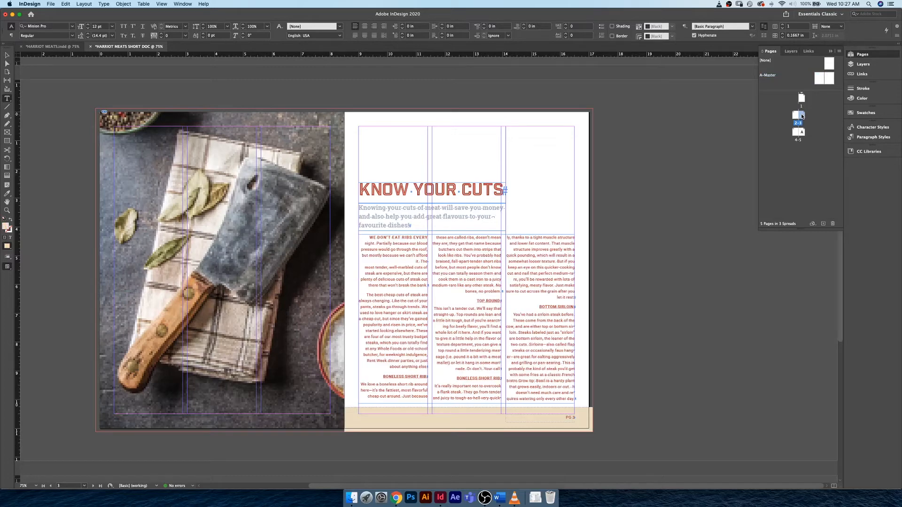
double_click(768, 75)
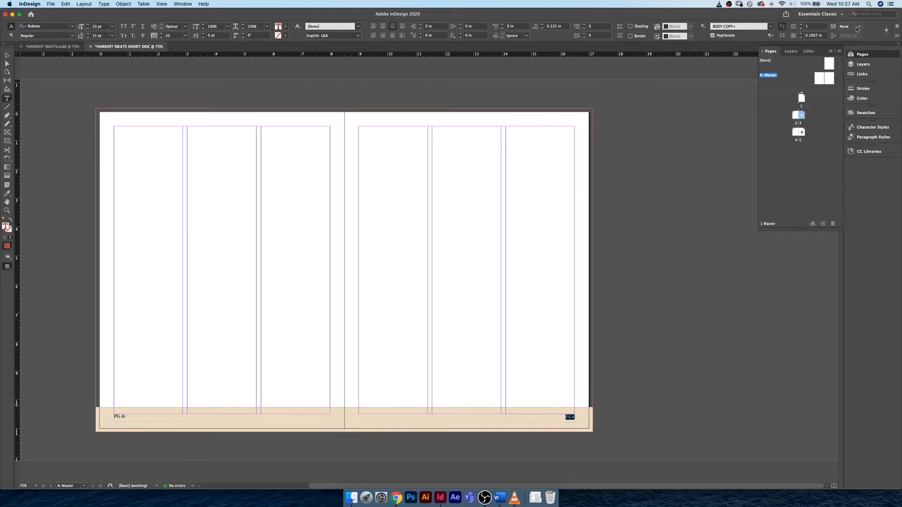
- Apply the BODY COPY paragraph style to the left-hand master page number, colour it HM Red, and deselect the text
click(873, 137)
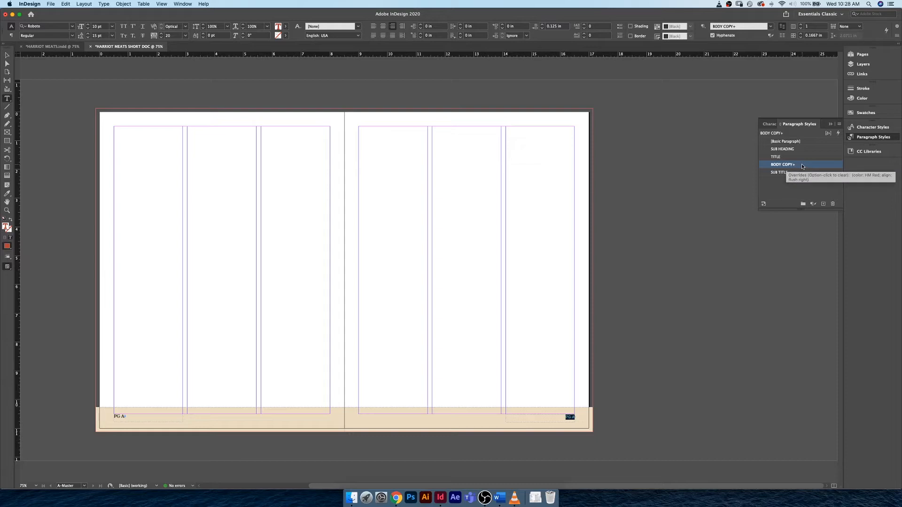
click(125, 416)
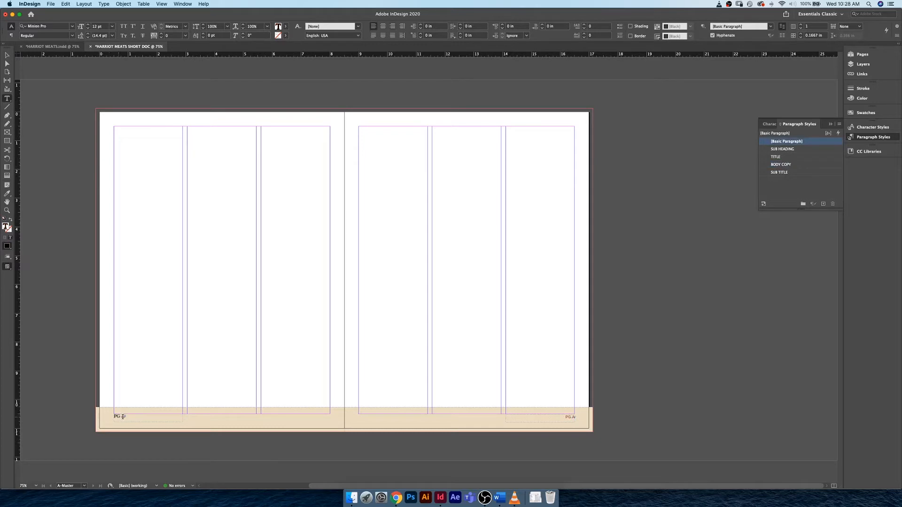
drag(124, 416, 112, 416)
click(807, 165)
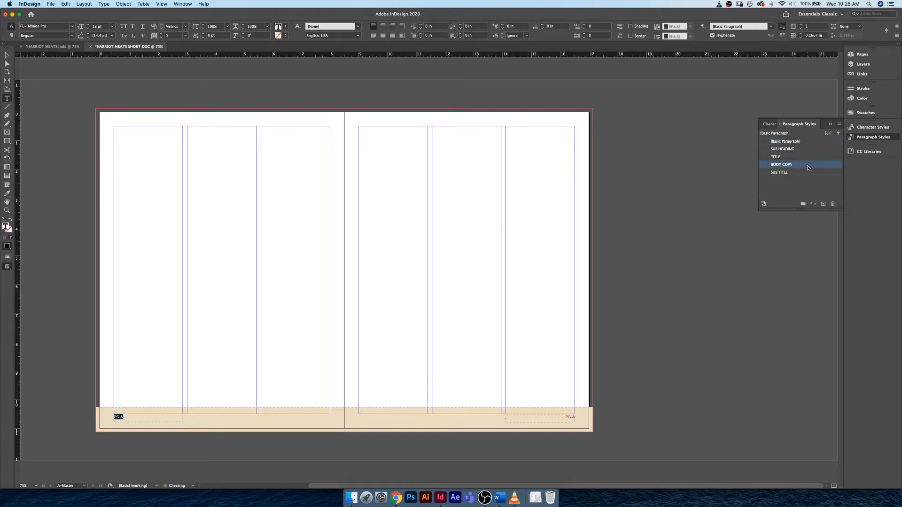
click(286, 26)
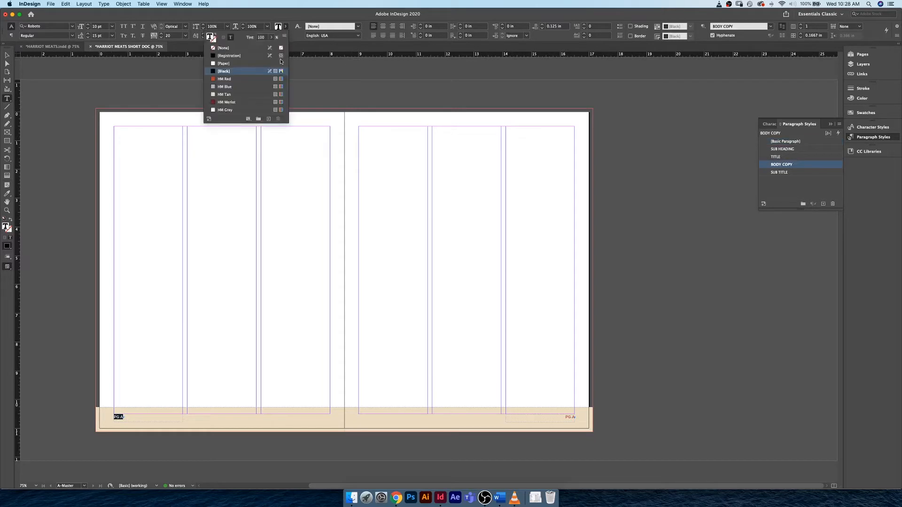
click(224, 79)
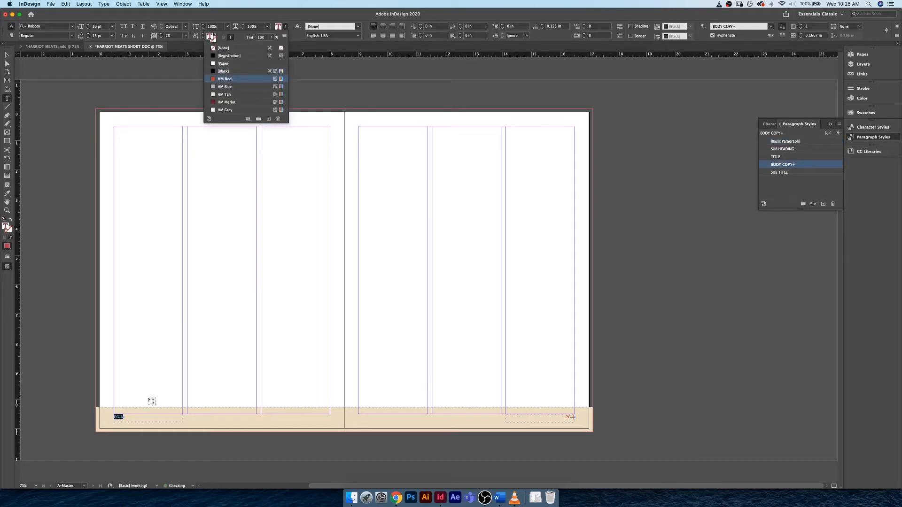
click(130, 420)
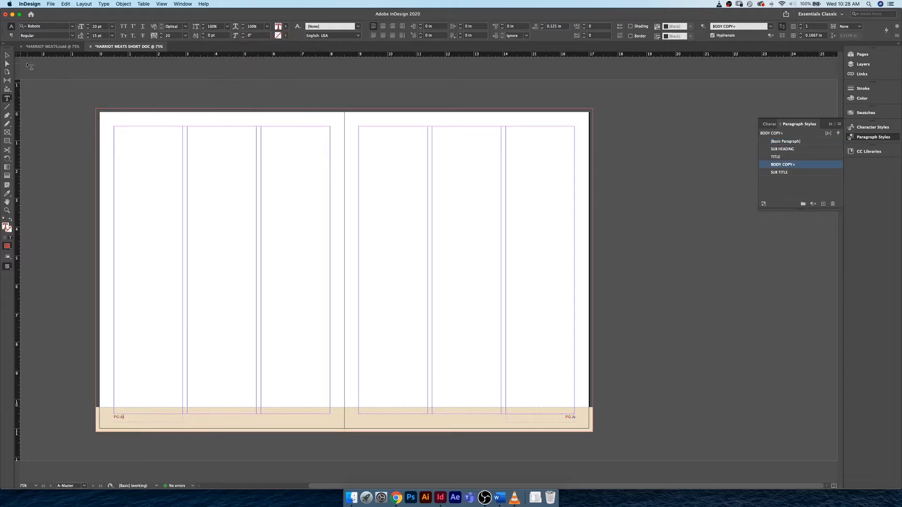
click(7, 55)
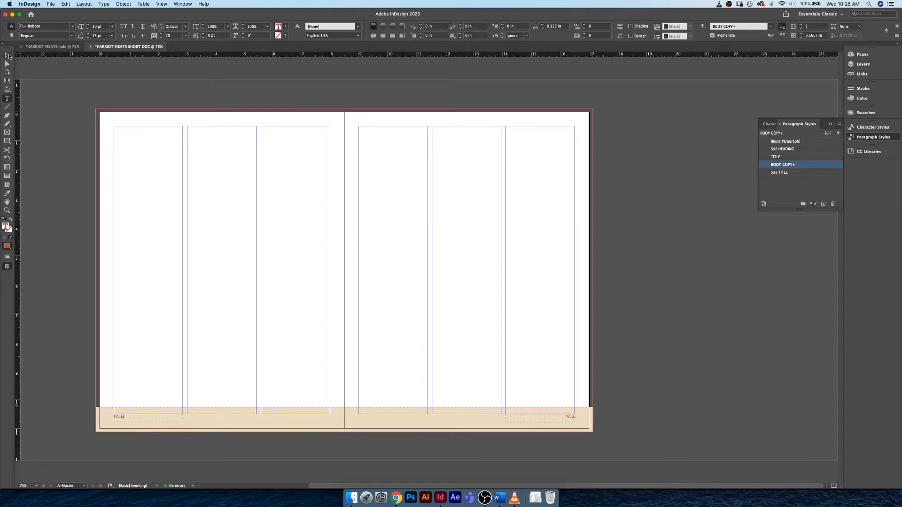
click(57, 106)
- Open the pages 2-3 spread, switch to Preview mode, and check the page numbers through pages 4-5
click(862, 54)
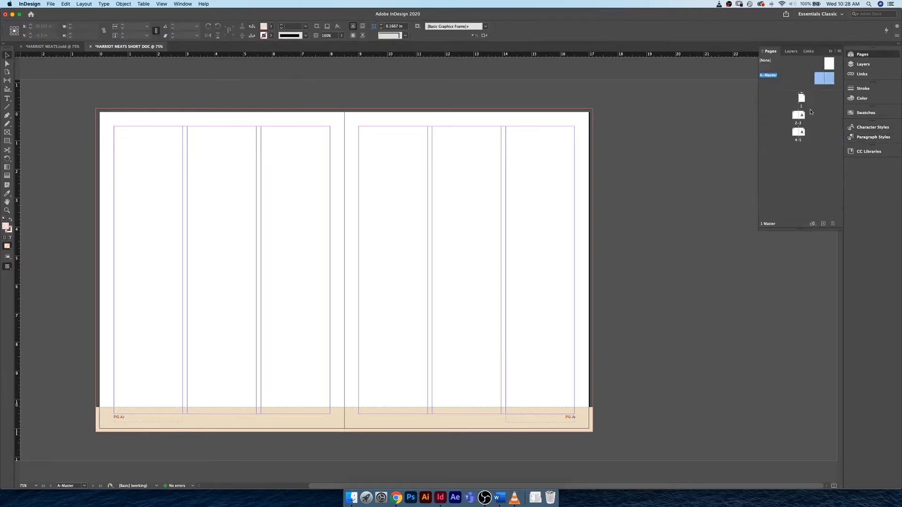
double_click(799, 115)
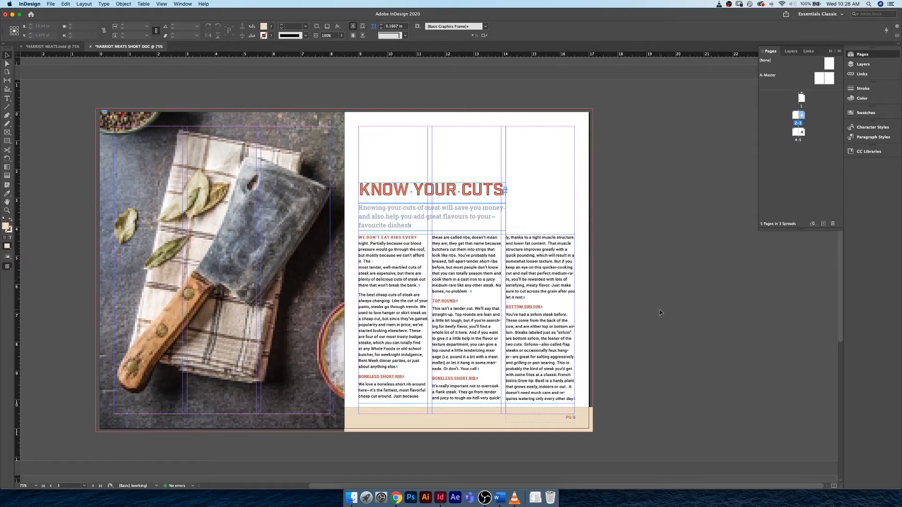
key(w)
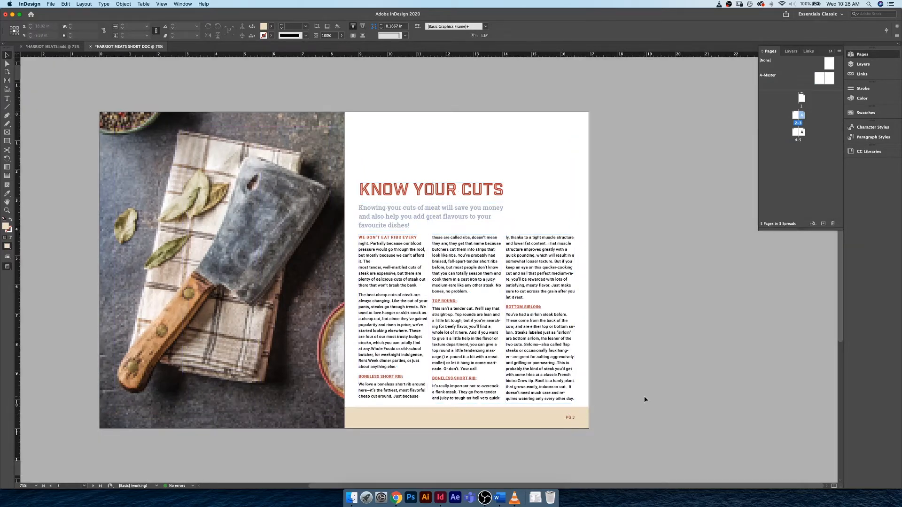
scroll(648, 288, down, 10)
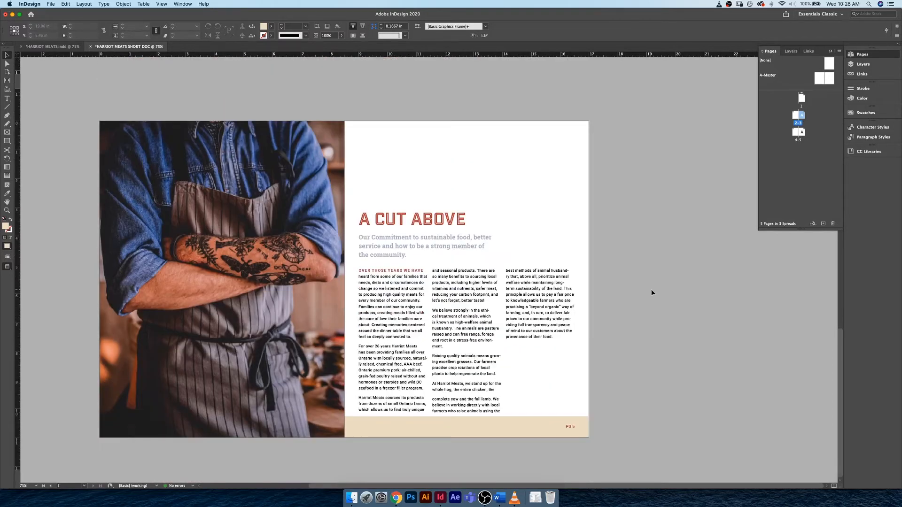
- Expand the IMAGERY layer to show its objects and select the knife image on the Know Your Cuts spread
click(222, 279)
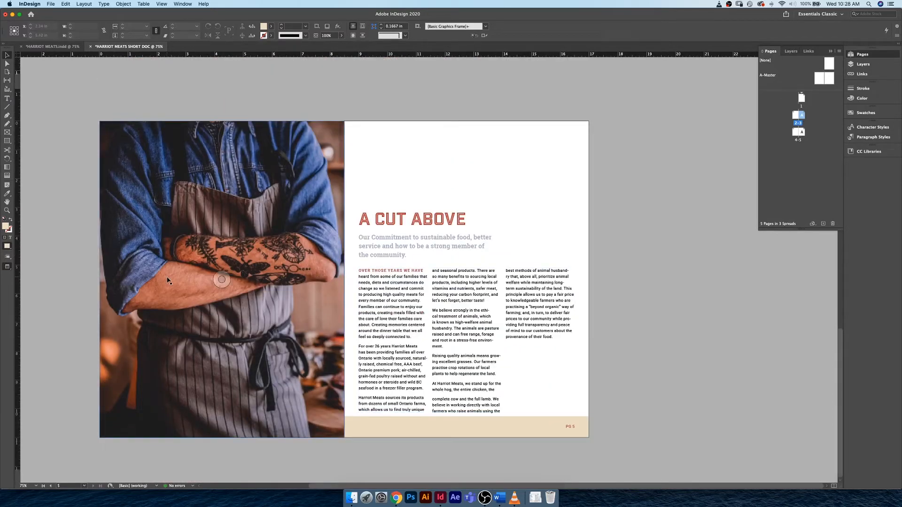
click(862, 64)
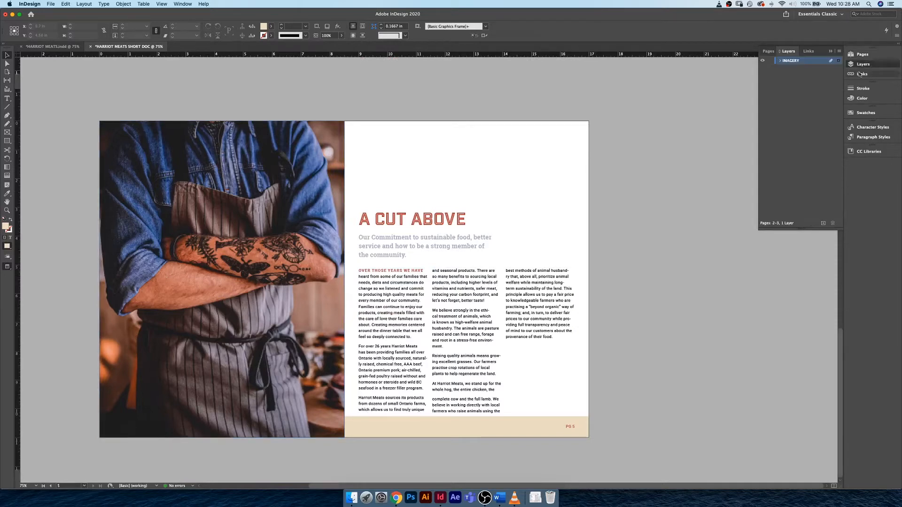
click(780, 61)
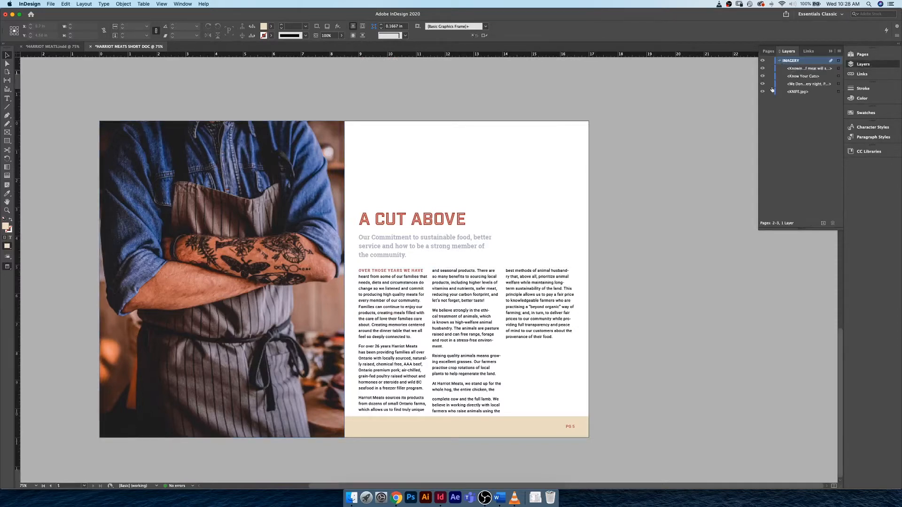
scroll(627, 196, up, 15)
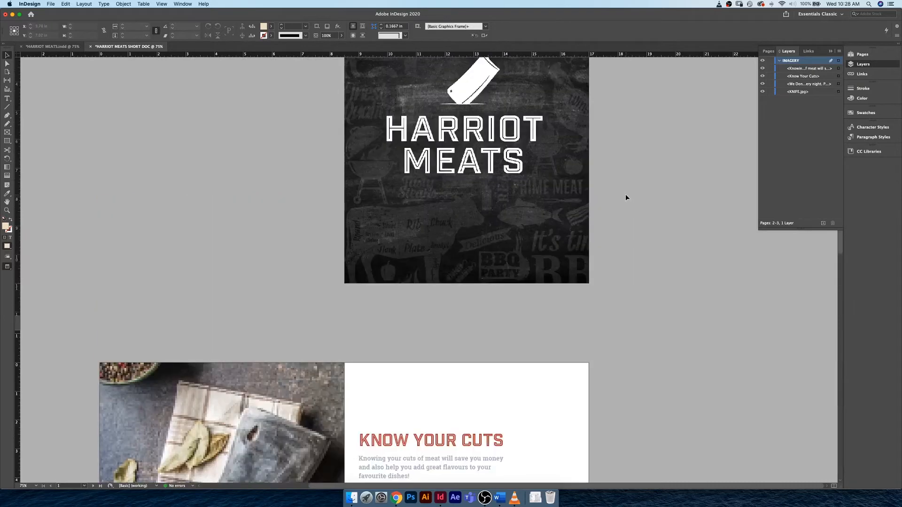
scroll(624, 194, down, 5)
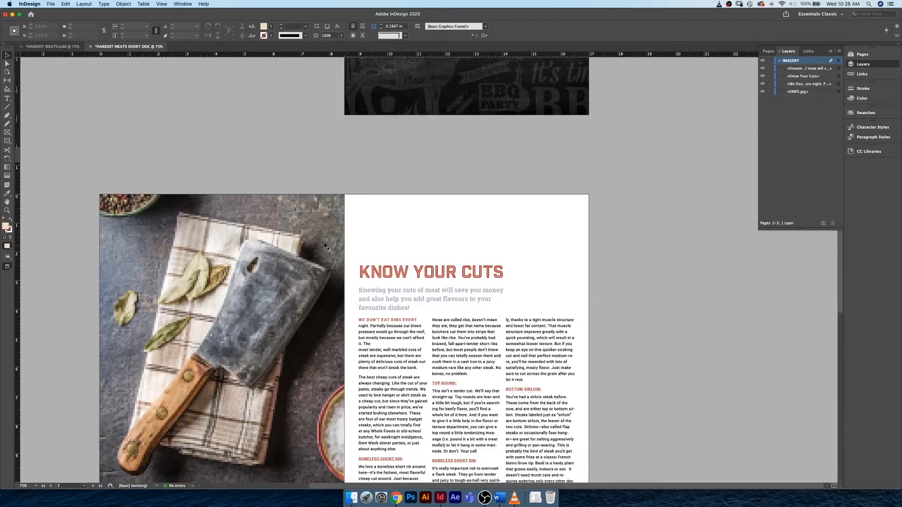
scroll(381, 189, down, 3)
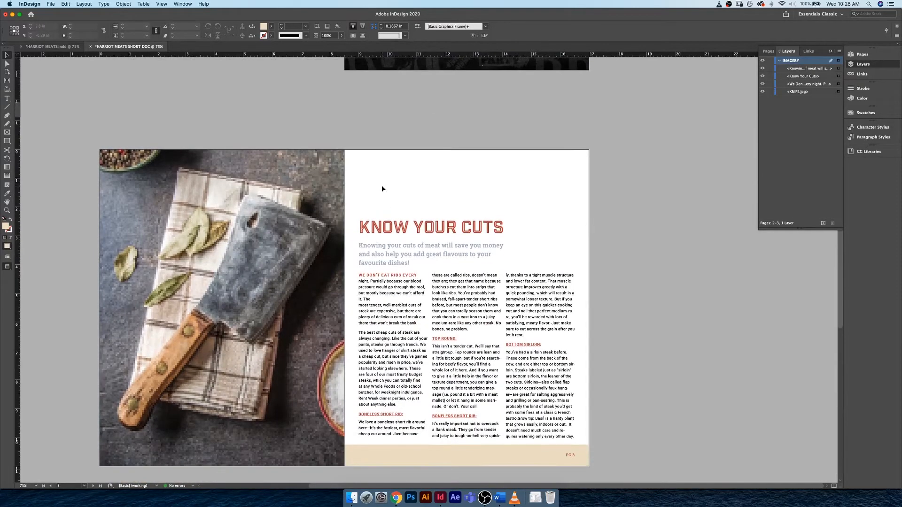
click(310, 188)
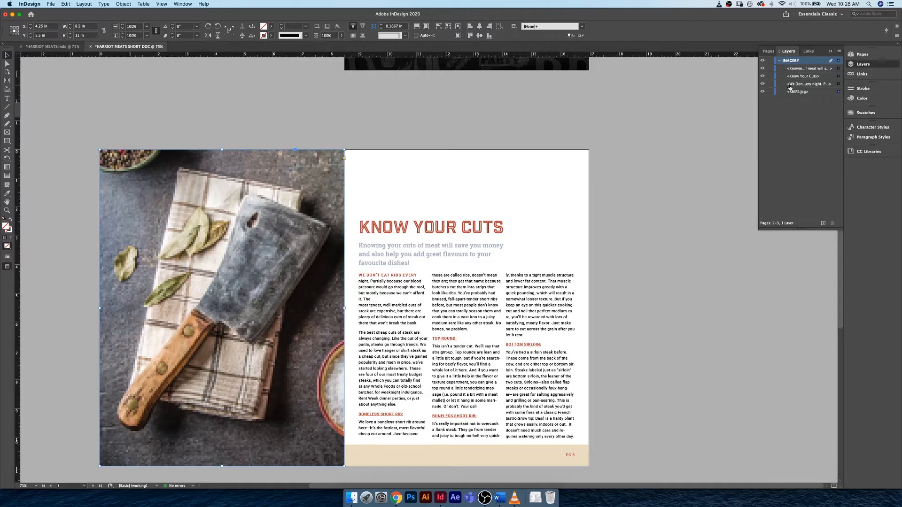
- Add a layer above IMAGERY and name it TEXT
click(823, 223)
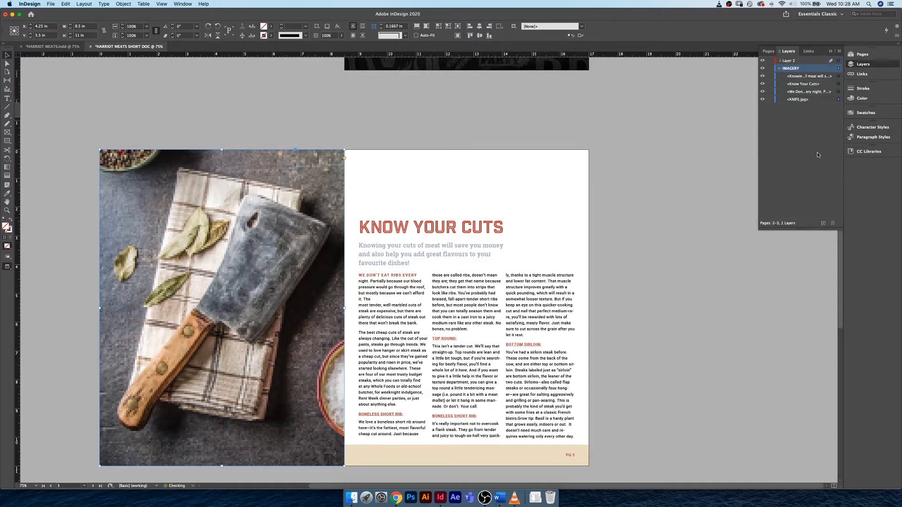
double_click(791, 61)
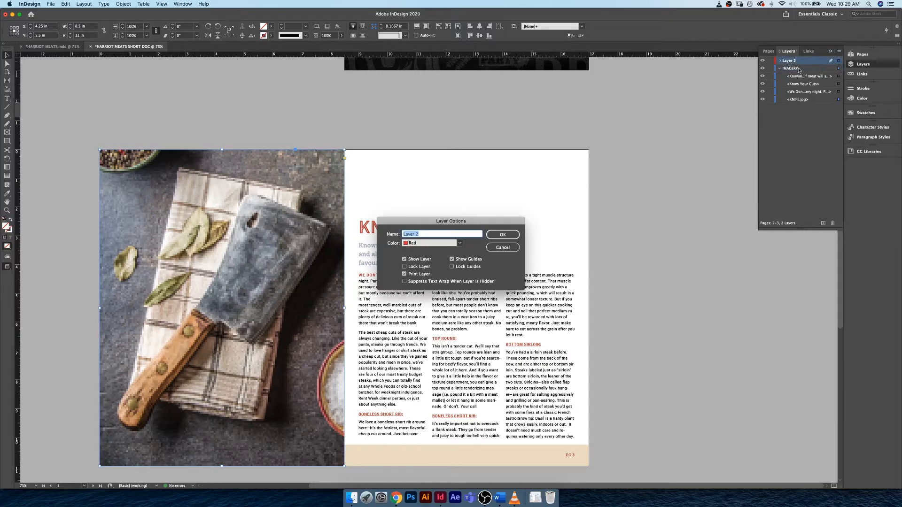
text(TEXT)
key(Return)
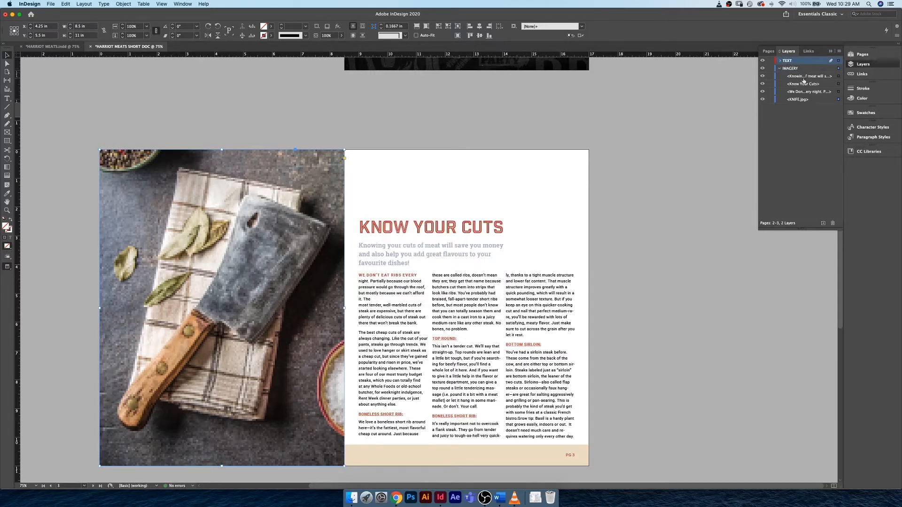
- Move the three text frames on pages 2-3 from IMAGERY to the TEXT layer, and check by briefly hiding TEXT
click(803, 78)
shift+click(804, 93)
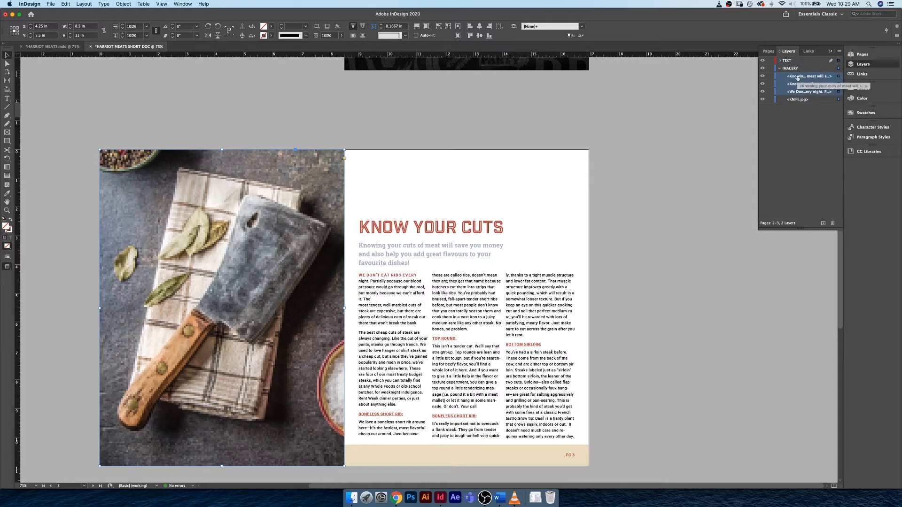
drag(797, 78, 787, 62)
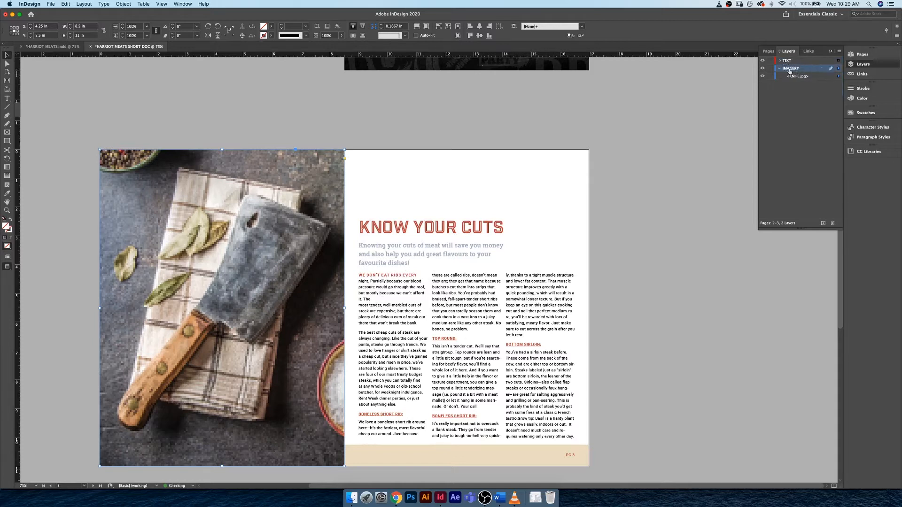
click(779, 69)
click(762, 60)
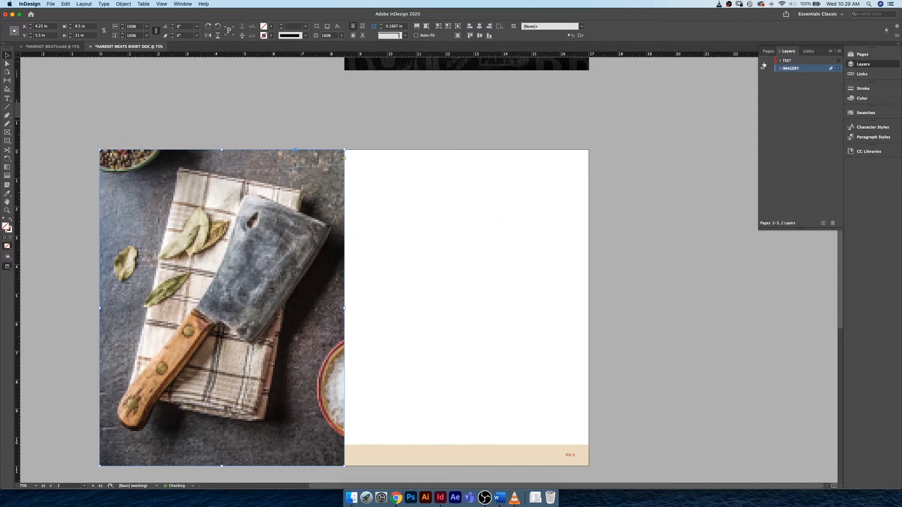
click(762, 61)
- On the A Cut Above spread, move the three text frames from IMAGERY to the TEXT layer and collapse IMAGERY
scroll(643, 190, down, 10)
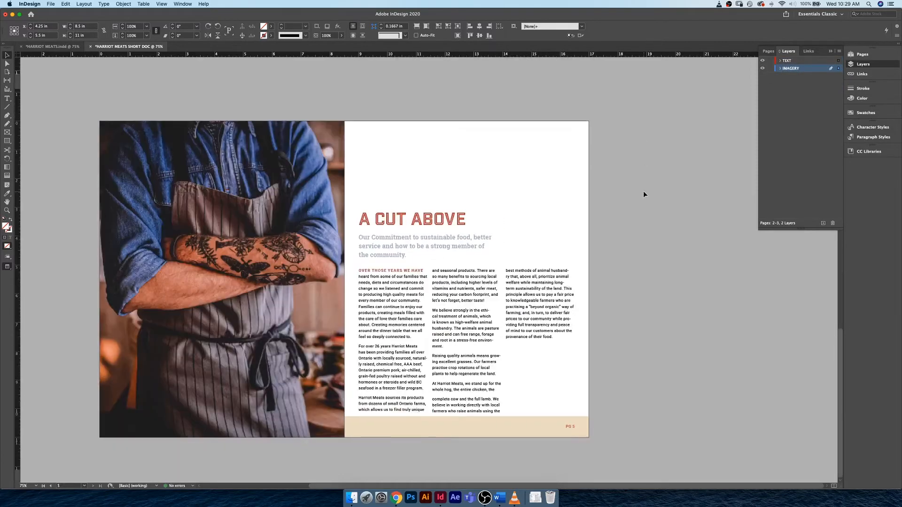
click(520, 188)
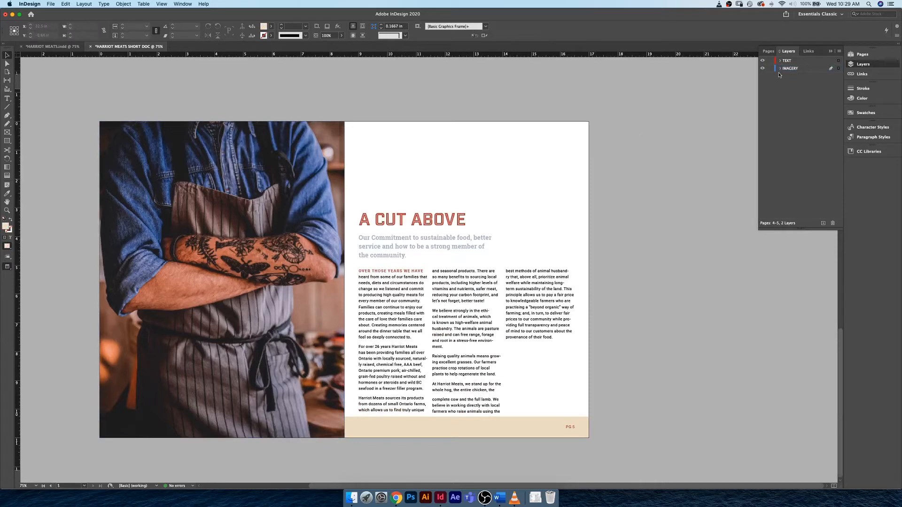
click(780, 68)
click(795, 78)
shift+click(797, 92)
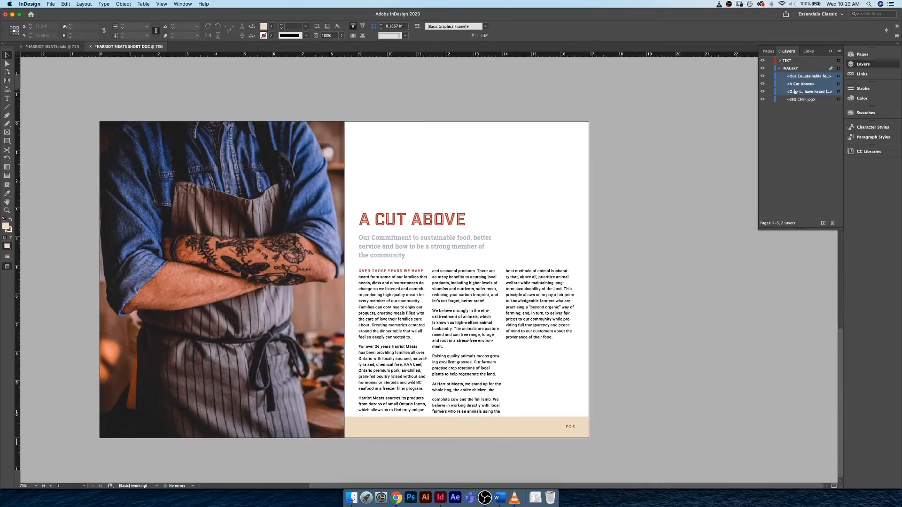
click(780, 69)
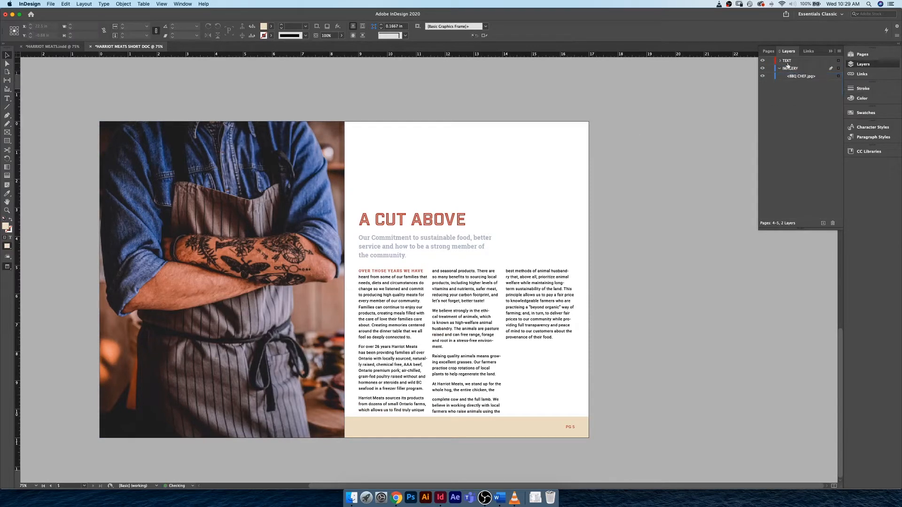
- Hide and show the IMAGERY layer to check which objects on the A Cut Above spread belong to it
click(763, 70)
click(763, 69)
click(763, 69)
click(764, 69)
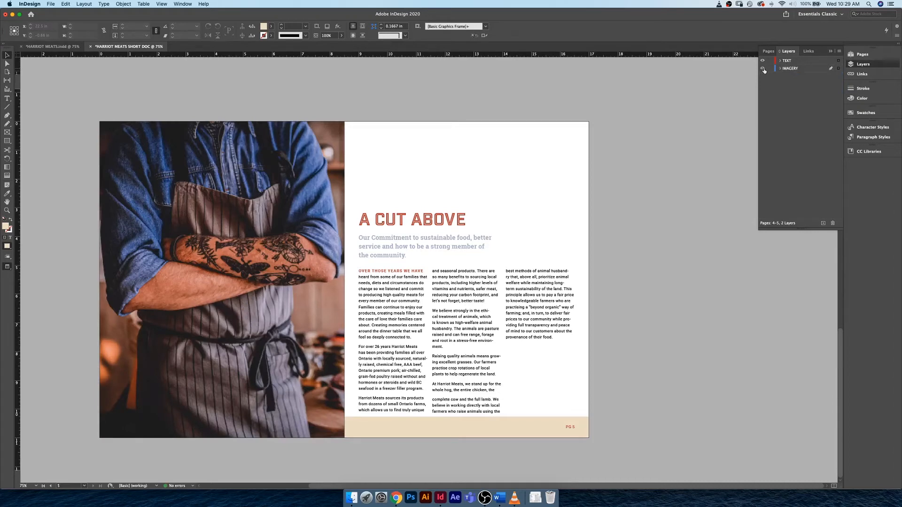
- Open A-Master and add a layer named MASTER PAGE ELEMENTS
click(877, 55)
double_click(830, 82)
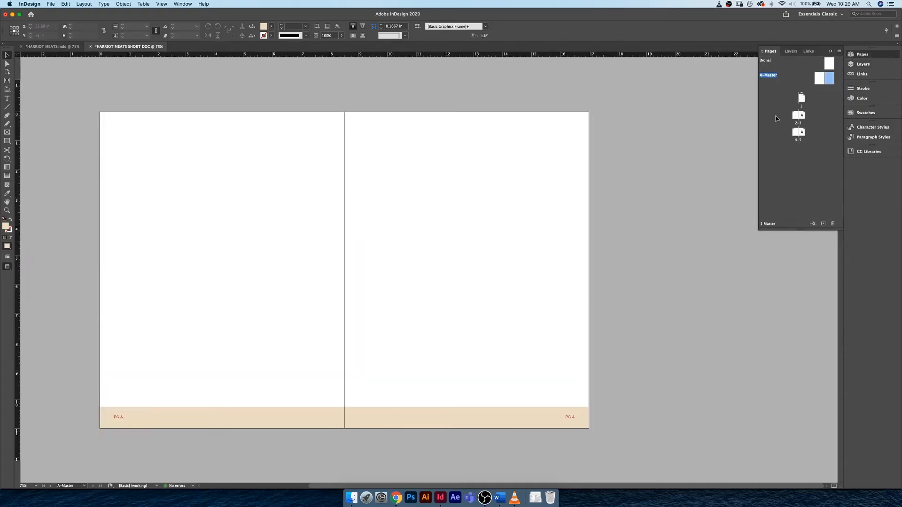
click(863, 64)
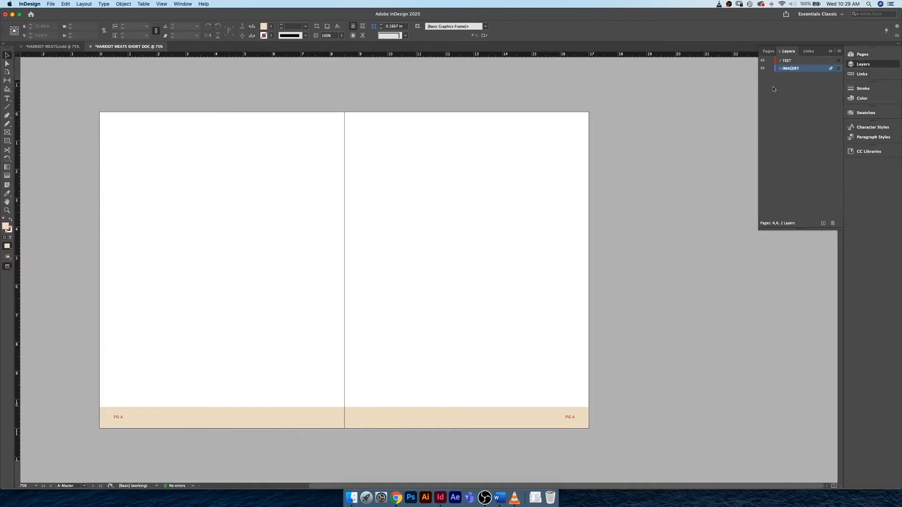
click(824, 223)
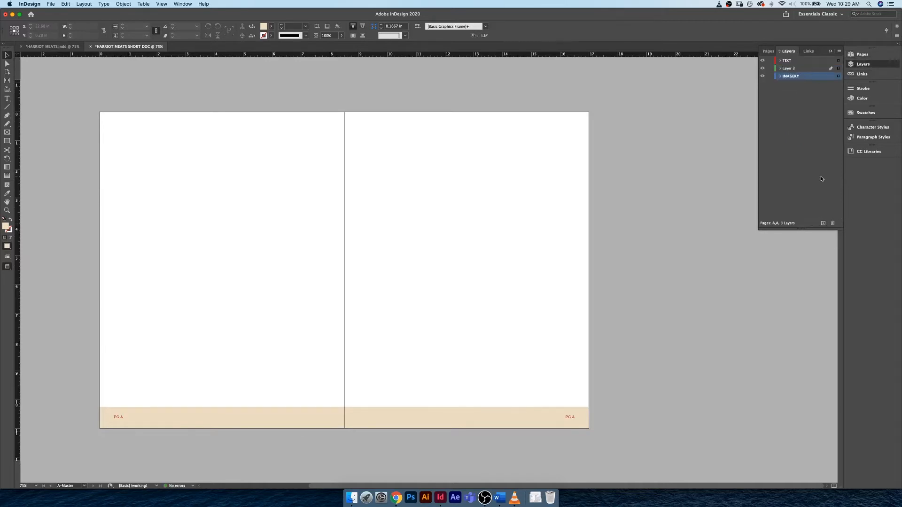
double_click(788, 68)
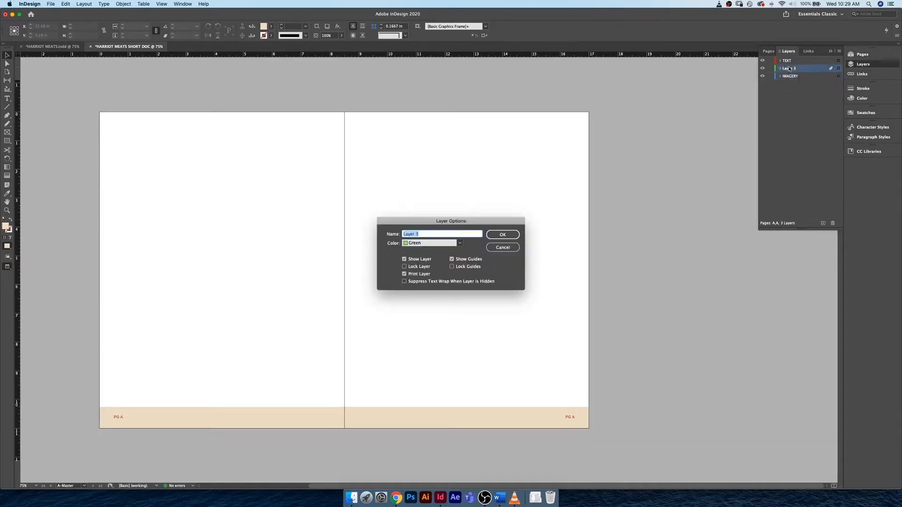
text(MASTER PAGE ELEMENTS)
key(Return)
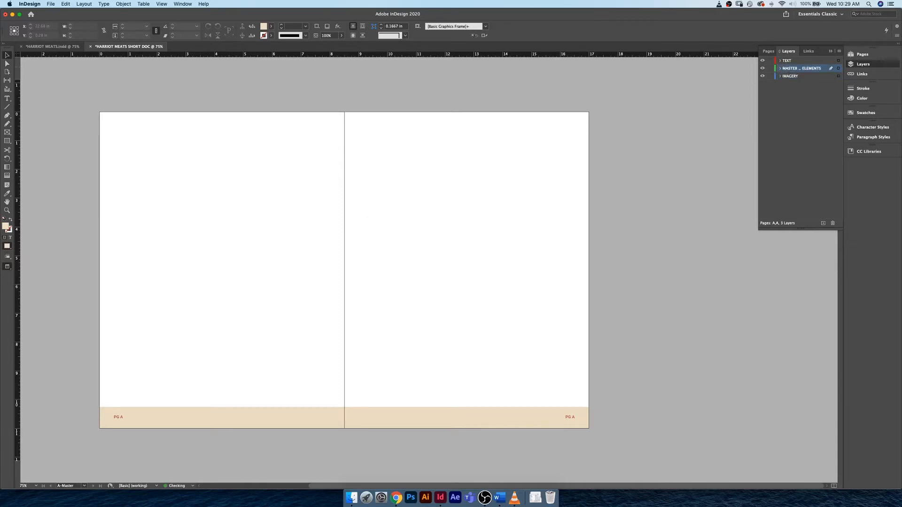
- Move both page numbers and both rectangles to the MASTER PAGE ELEMENTS layer, and place that layer below IMAGERY
click(779, 76)
click(792, 83)
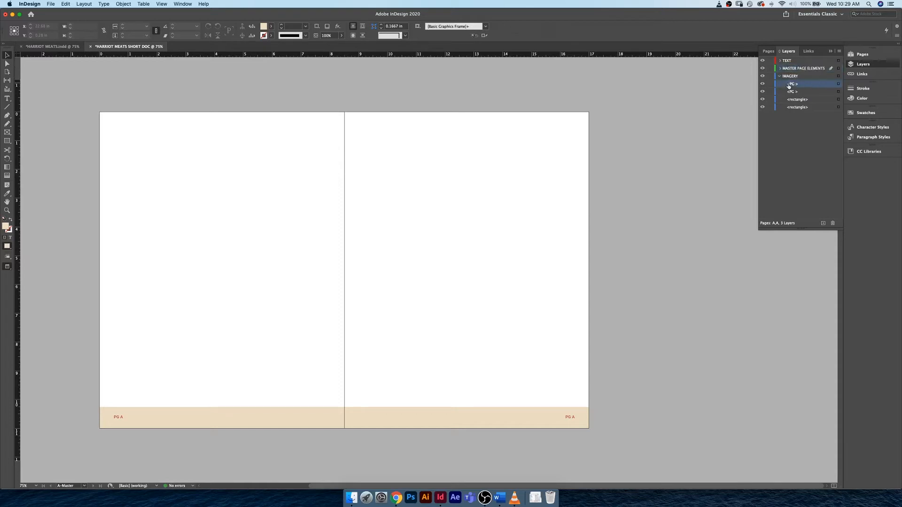
shift+click(795, 107)
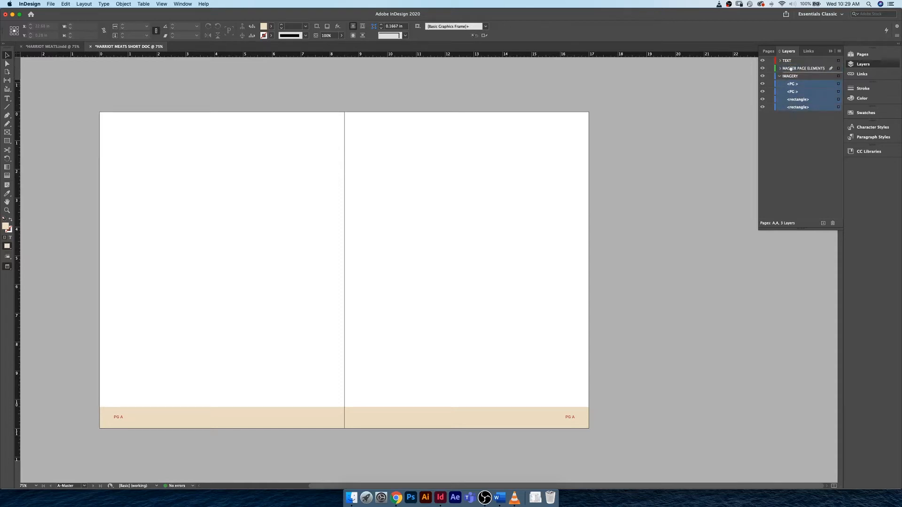
click(780, 77)
drag(789, 72, 789, 83)
click(799, 96)
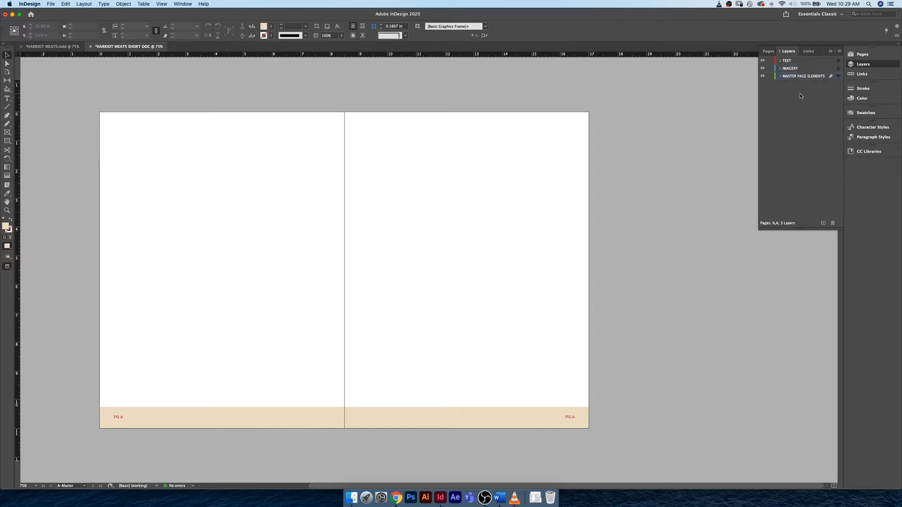
- Return to pages 4-5, lock the IMAGERY layer, and try to move the chef photo to test the lock
click(861, 55)
double_click(798, 132)
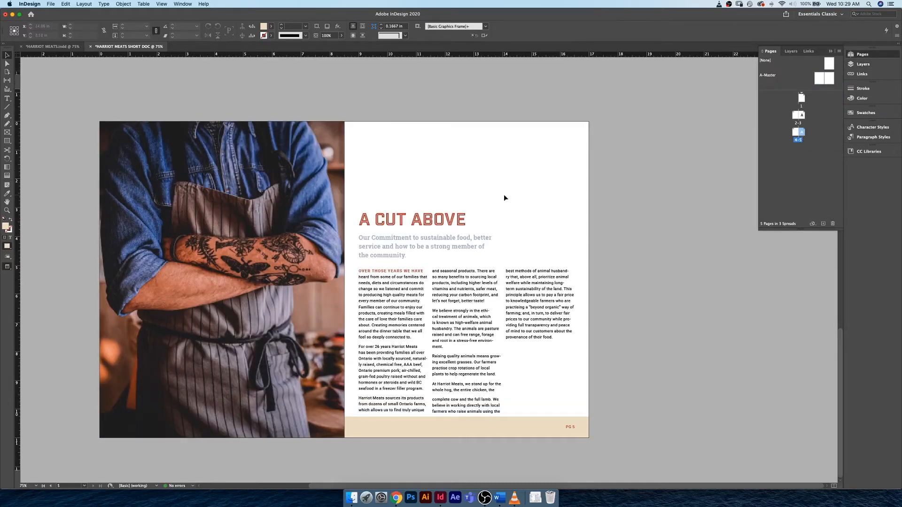
click(862, 64)
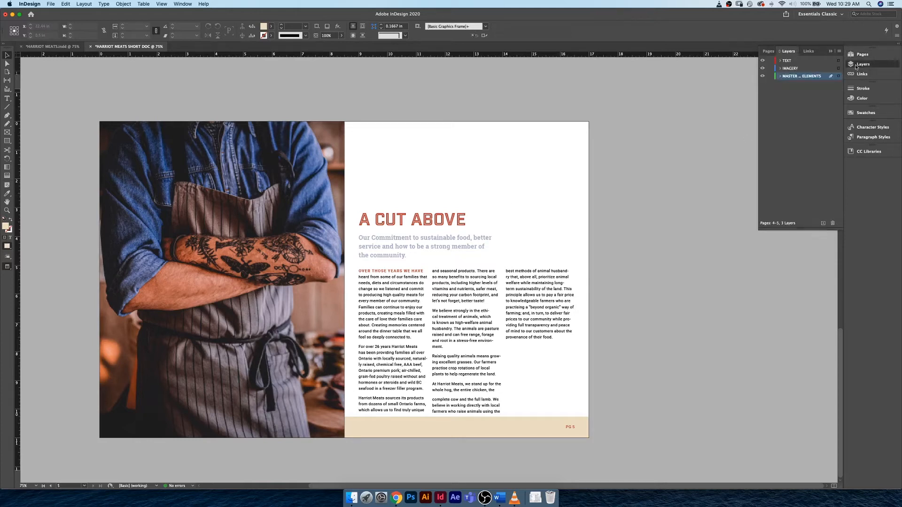
click(222, 279)
click(769, 68)
drag(307, 238, 160, 340)
drag(276, 240, 188, 318)
- On the TEXT layer, draw a rectangle about 5.74 by 1.12 in across the lower chef photo and fill it with HM Grey
click(799, 60)
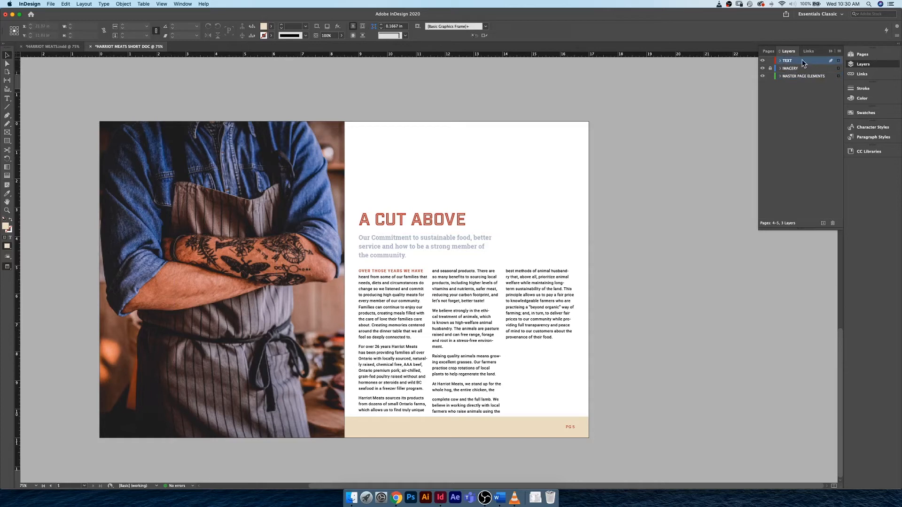
click(6, 142)
drag(96, 341, 261, 373)
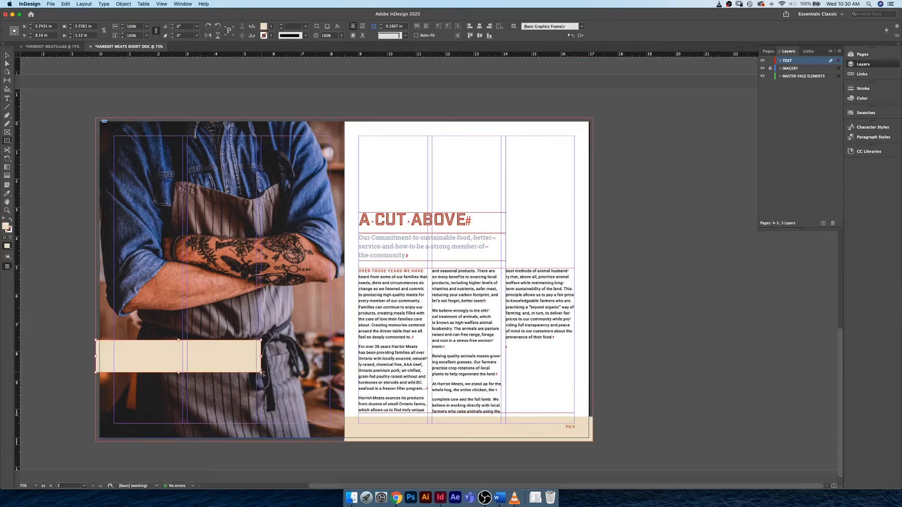
key(w)
click(866, 113)
click(792, 195)
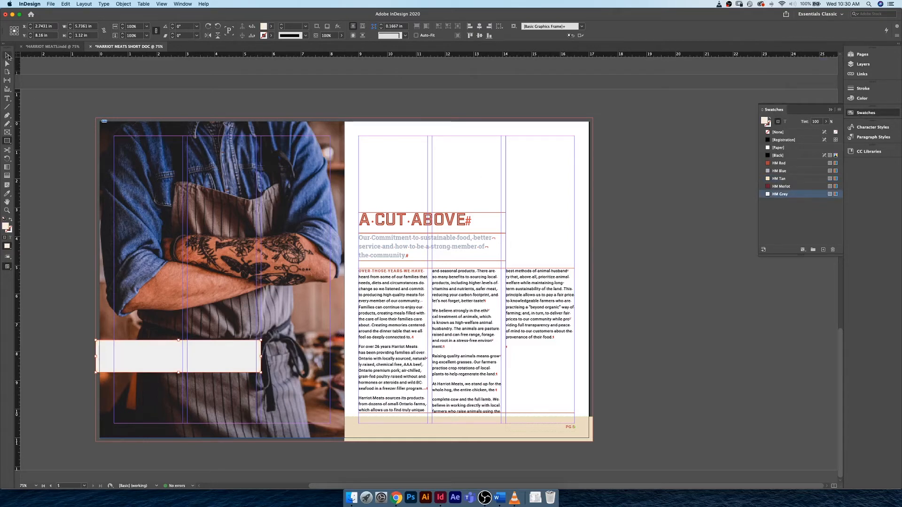
- Select the grey rectangle over the chef photo and activate its live corner editing
click(40, 131)
key(super+equal)
key(super+equal)
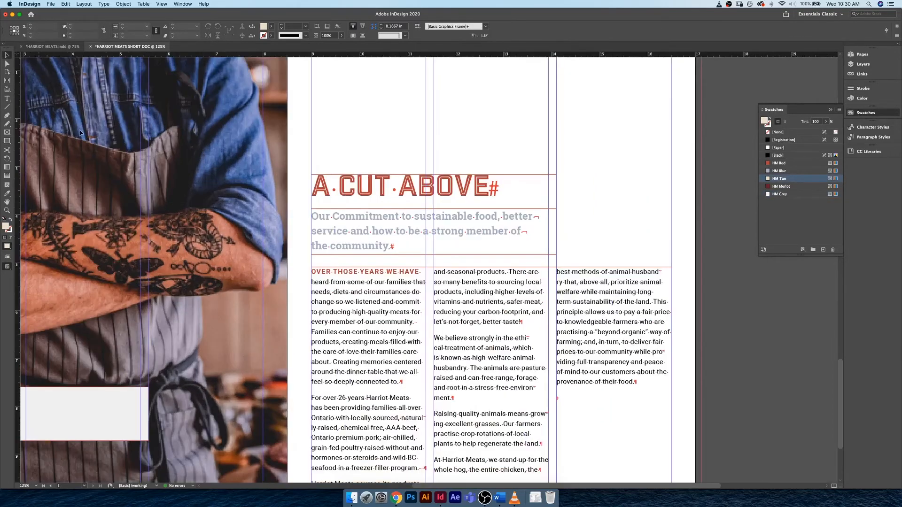
drag(191, 253, 489, 174)
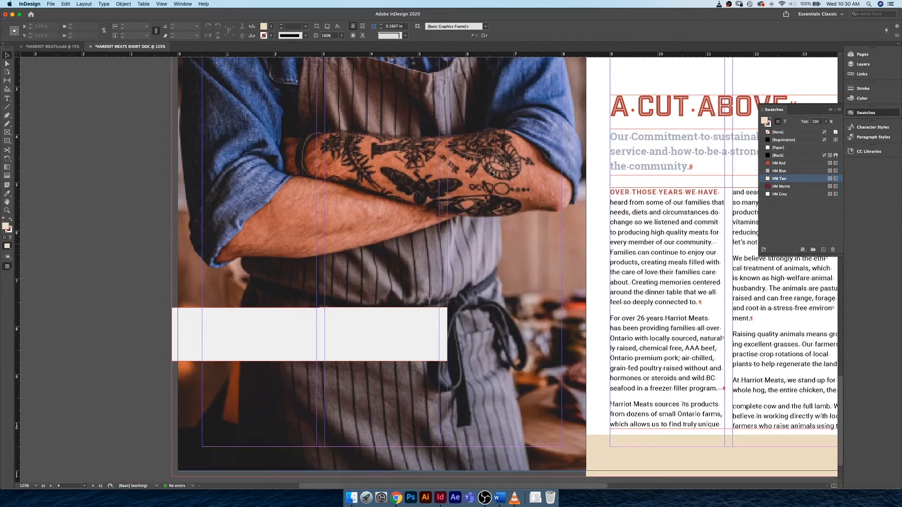
click(382, 323)
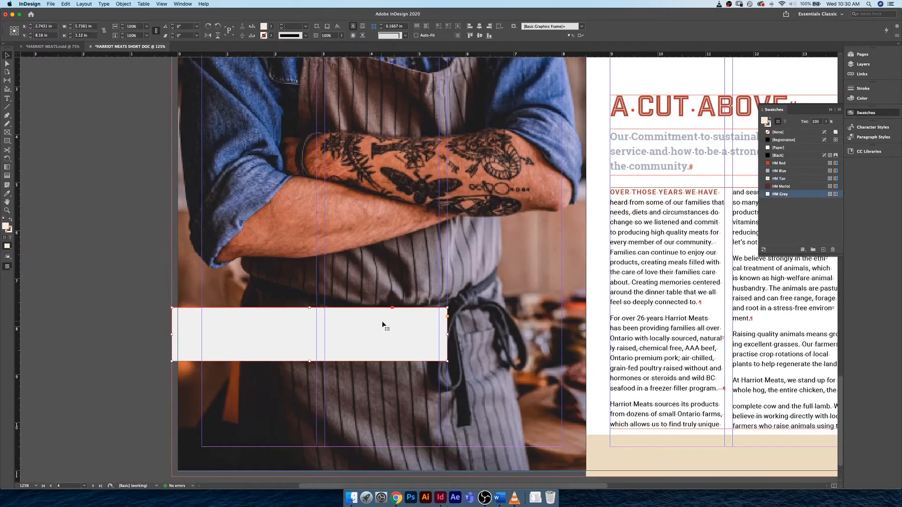
click(447, 316)
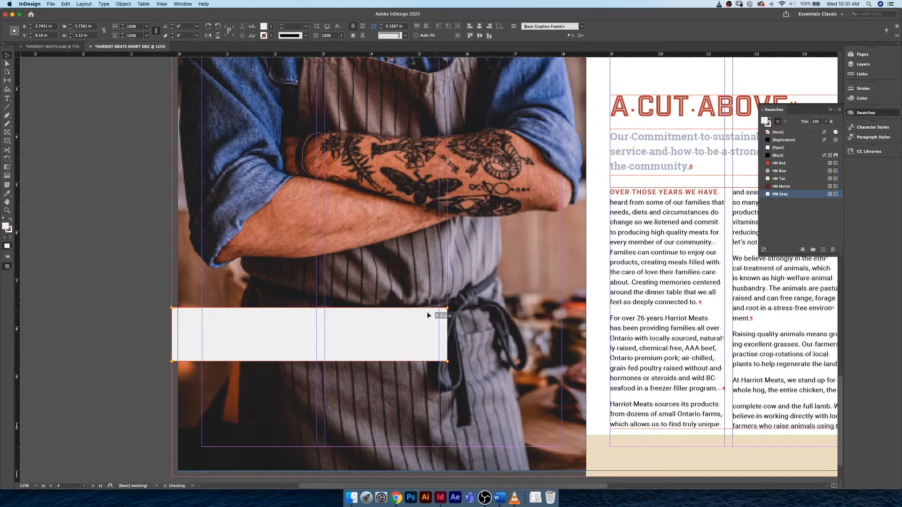
- Try rounding all four corners of the grey rectangle to 0.56 in and then 0.31 in, and undo both changes
drag(447, 308, 408, 314)
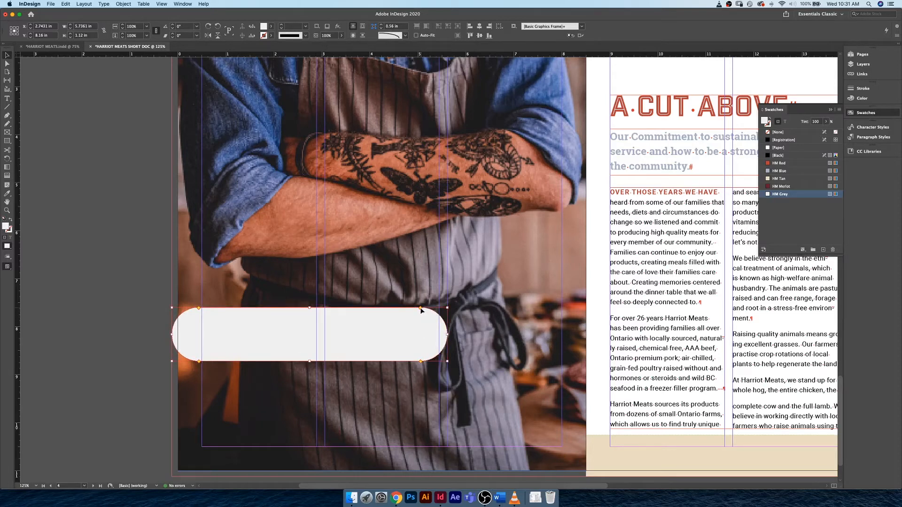
drag(421, 309, 439, 309)
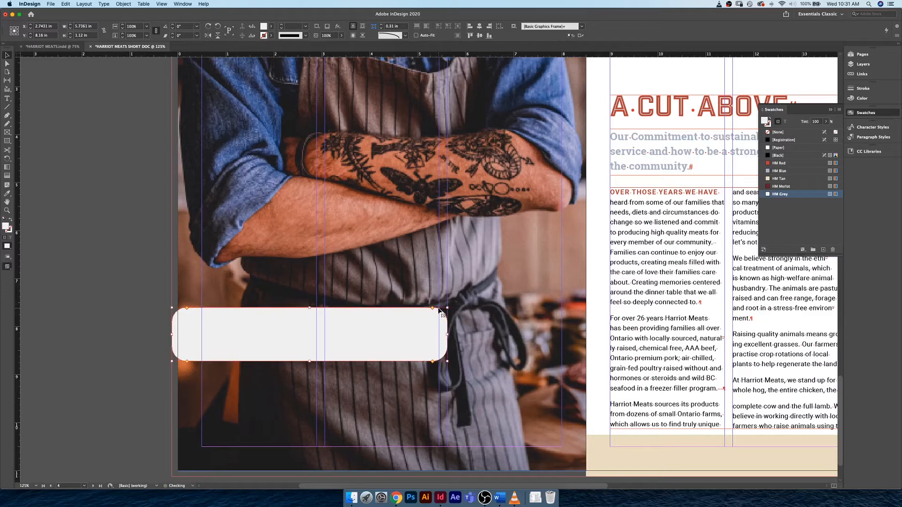
key(super+z)
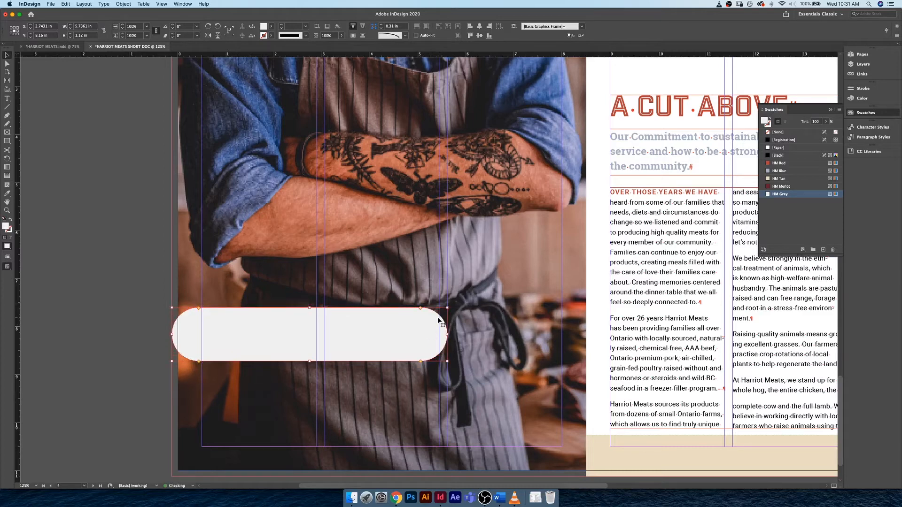
key(super+z)
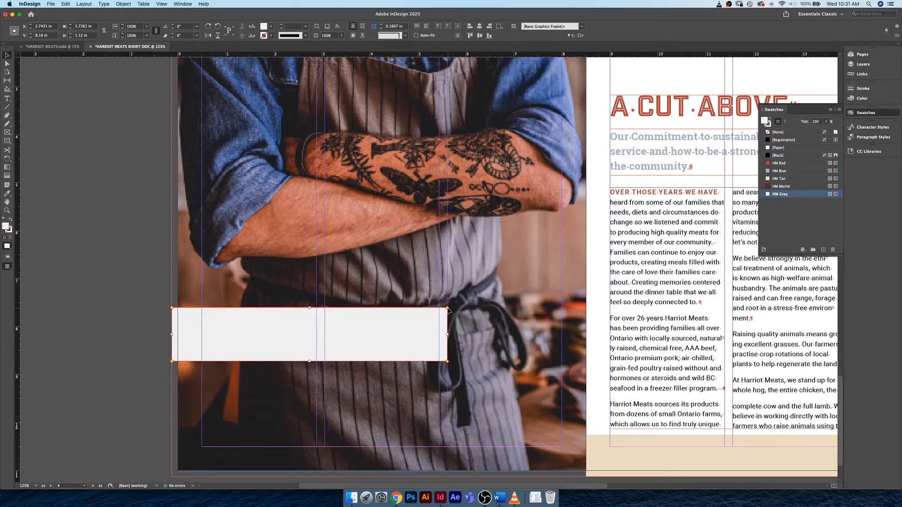
- Try the different corner shapes on the grey rectangle, cycling through them back to square corners
alt+click(447, 308)
alt+click(446, 310)
alt+click(441, 361)
alt+click(440, 308)
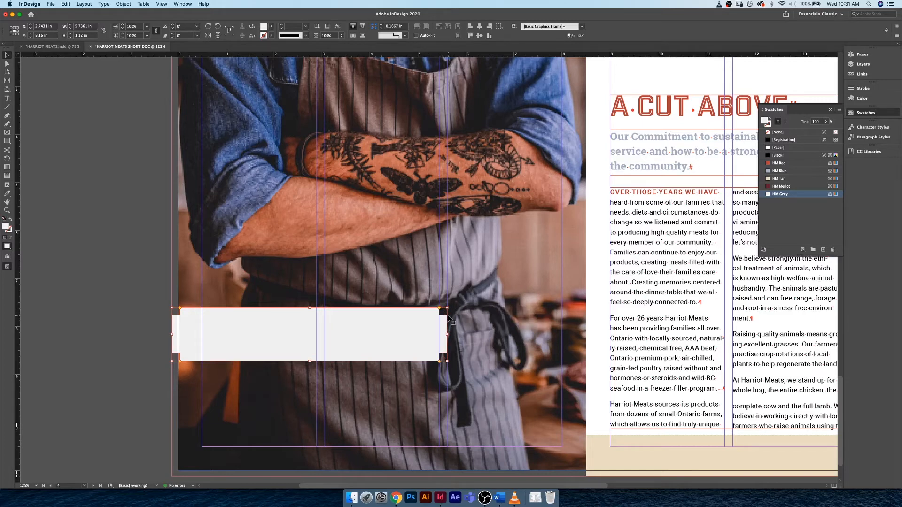
alt+click(439, 309)
mouse_move(440, 309)
mouse_down()
mouse_move(418, 310)
mouse_move(439, 310)
mouse_up()
alt+click(436, 308)
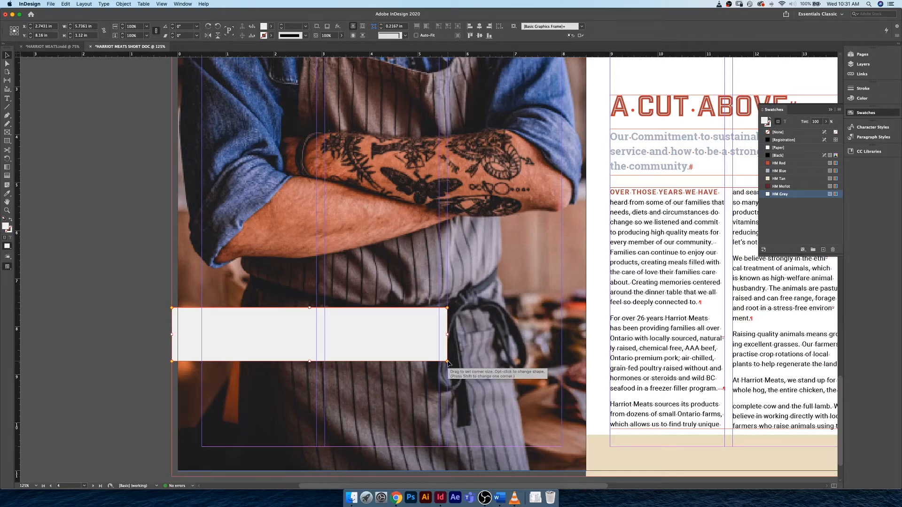
- Round only the lower-right corner of the grey rectangle
drag(447, 363, 427, 366)
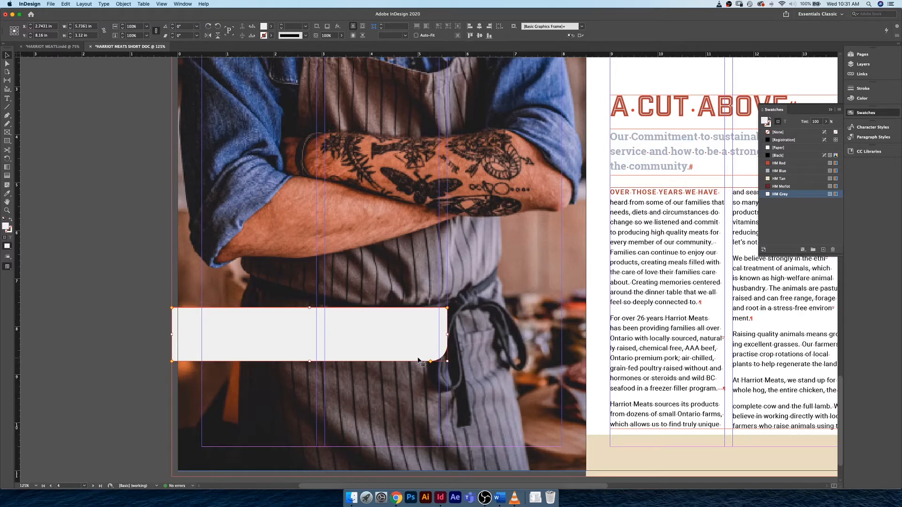
- Undo the lower-right rounding and round only the upper-right corner of the grey rectangle
key(super+z)
drag(447, 308, 407, 311)
- Try the Overlay, Screen and Soft Light effects on the grey rectangle, then set its blend mode to Hard Light
click(183, 4)
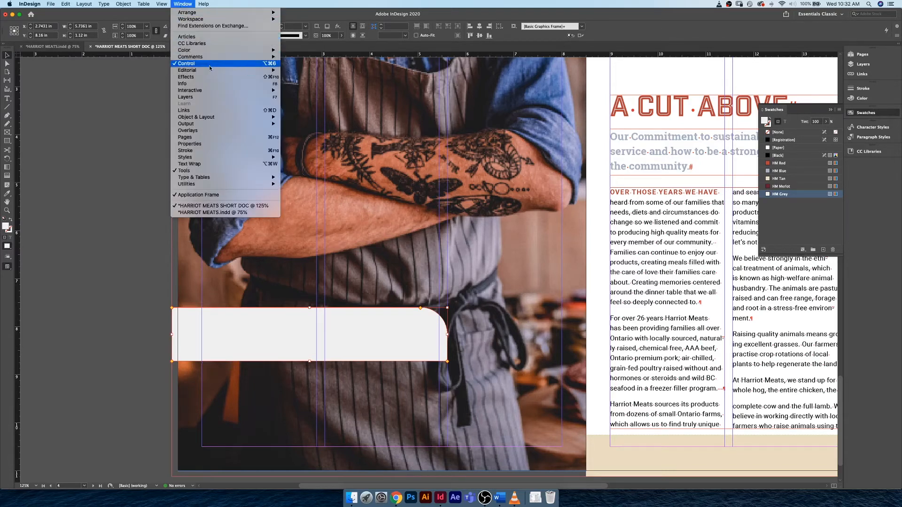
mouse_move(210, 72)
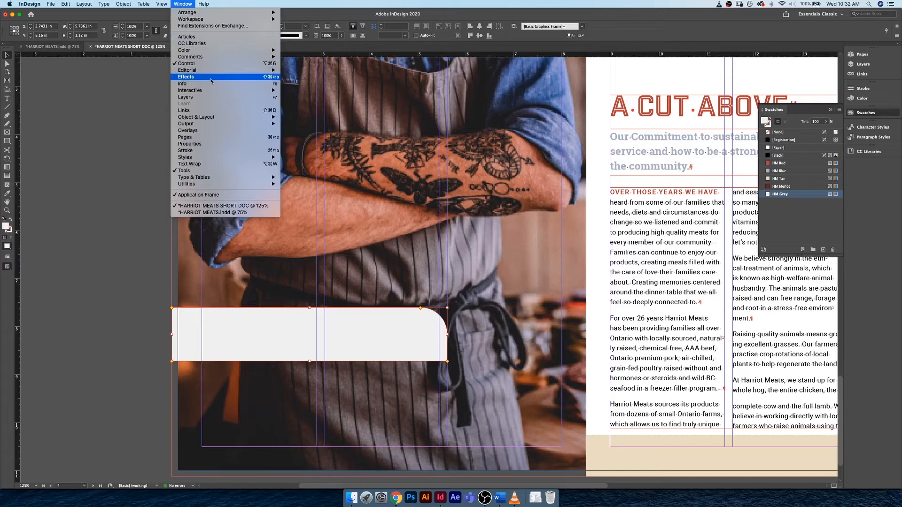
click(211, 76)
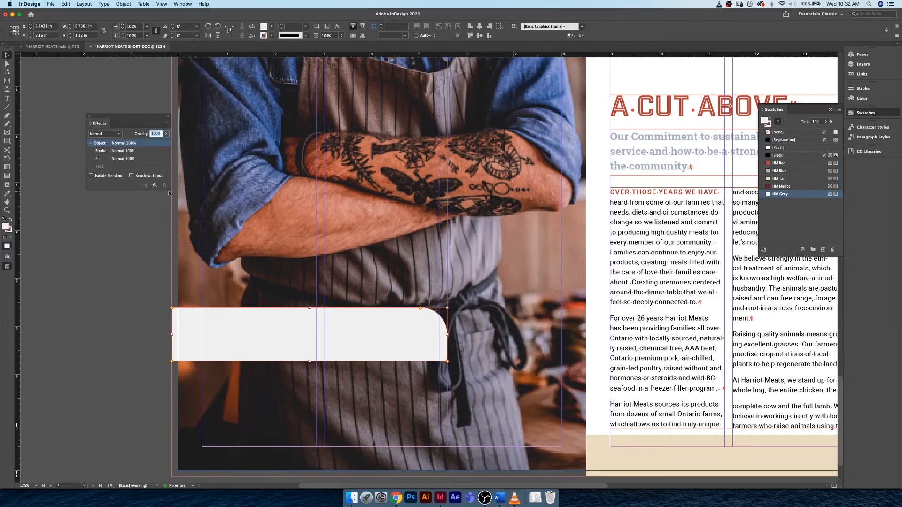
click(107, 135)
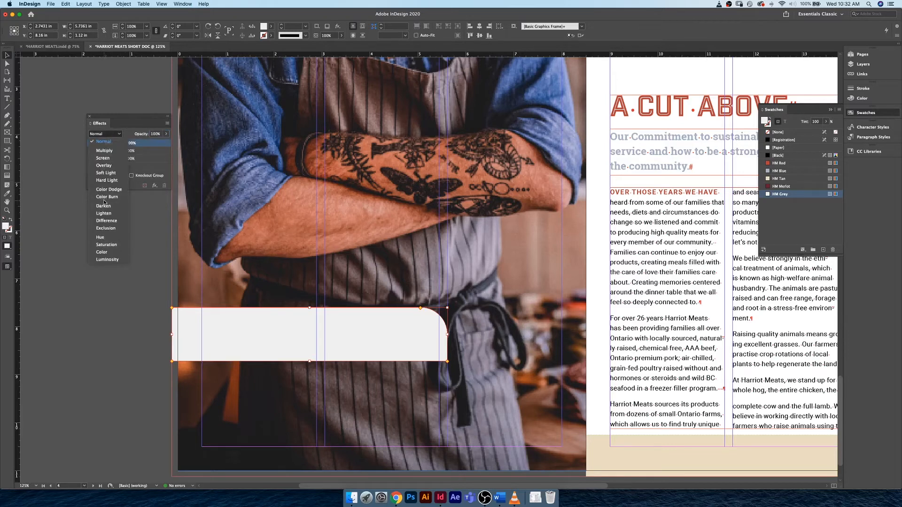
click(105, 165)
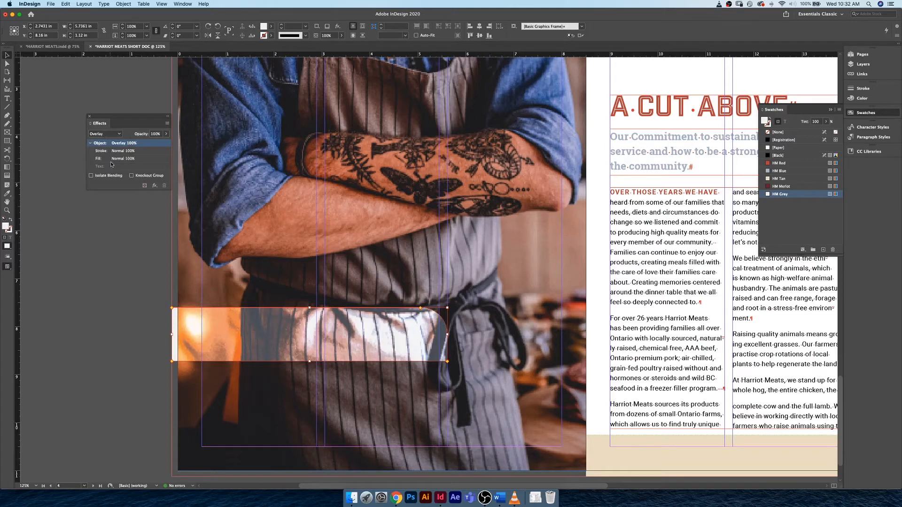
click(110, 135)
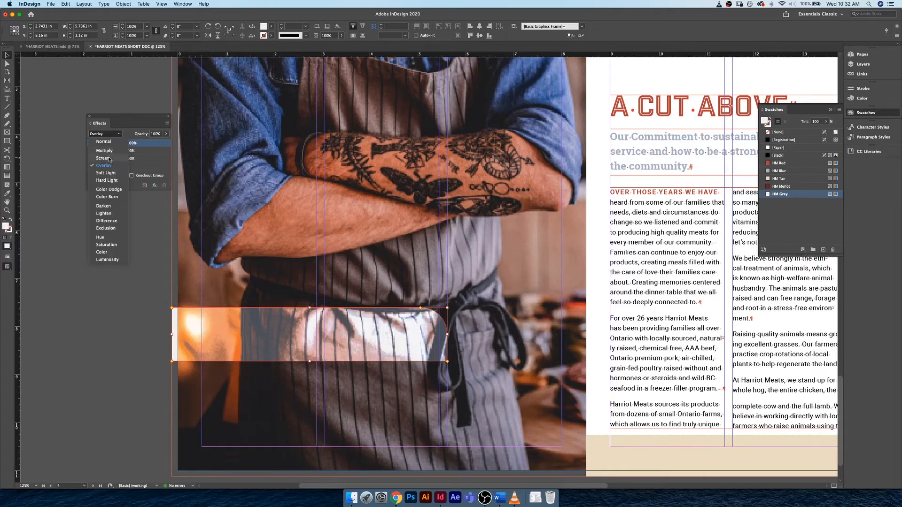
click(110, 160)
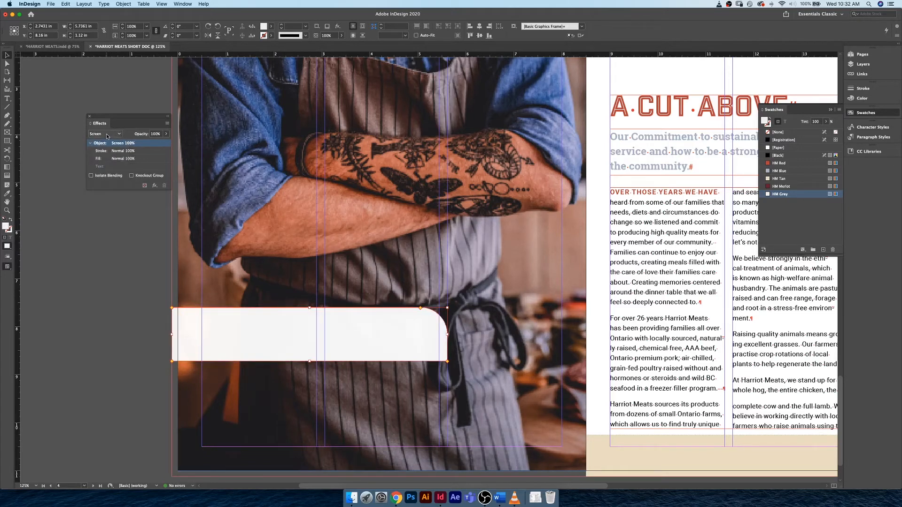
click(107, 135)
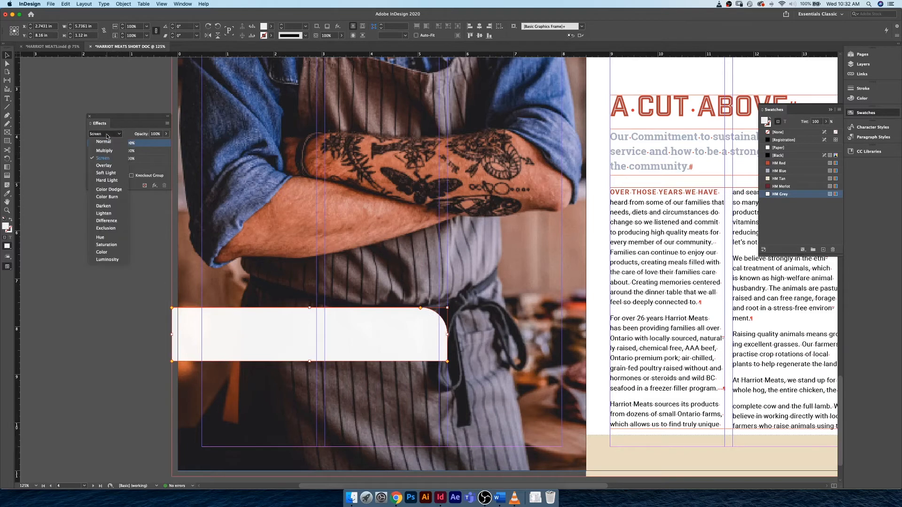
click(112, 174)
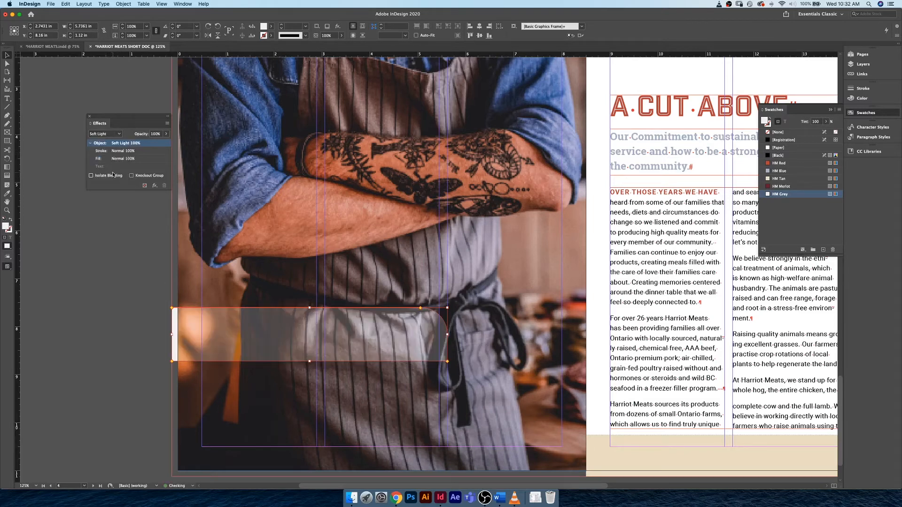
click(118, 135)
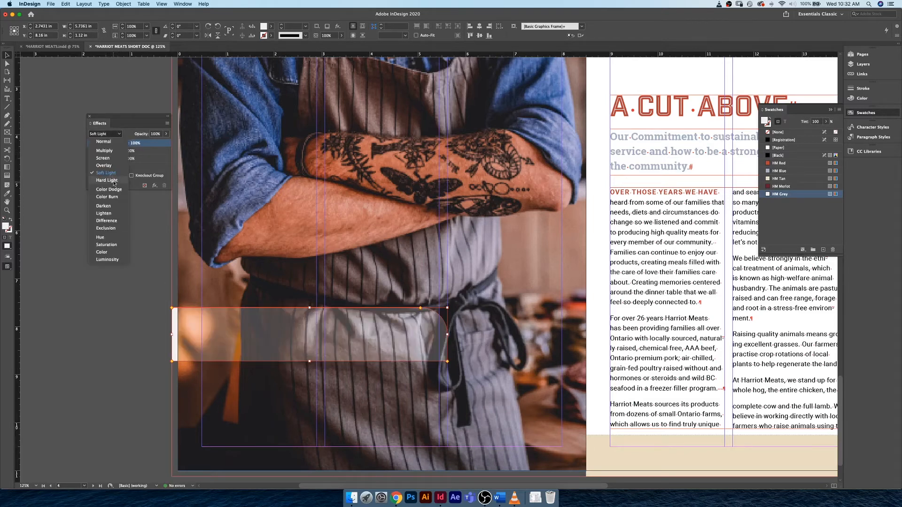
click(113, 182)
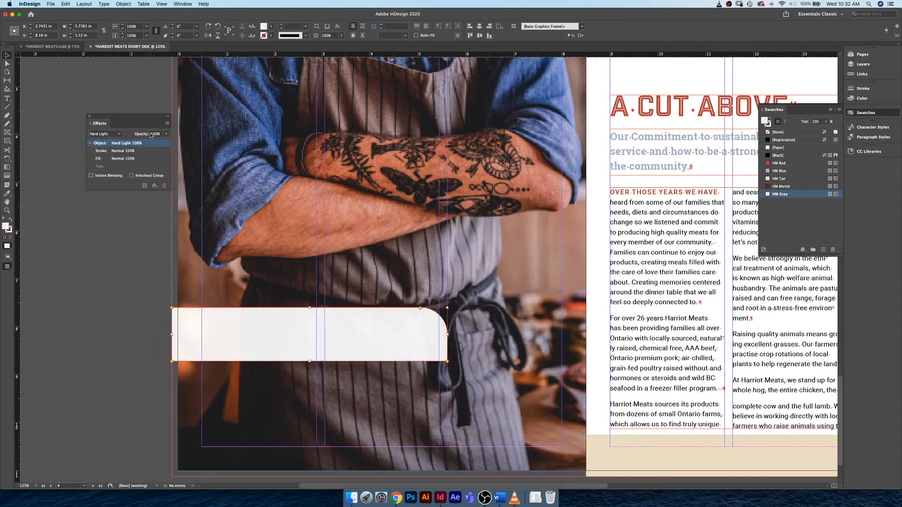
- Set the grey rectangle's opacity to 90% and extend its bottom edge downward to a height of about 1.53 in
drag(158, 135, 150, 135)
text(98%)
key(Down)
key(Down)
key(Down)
key(Down)
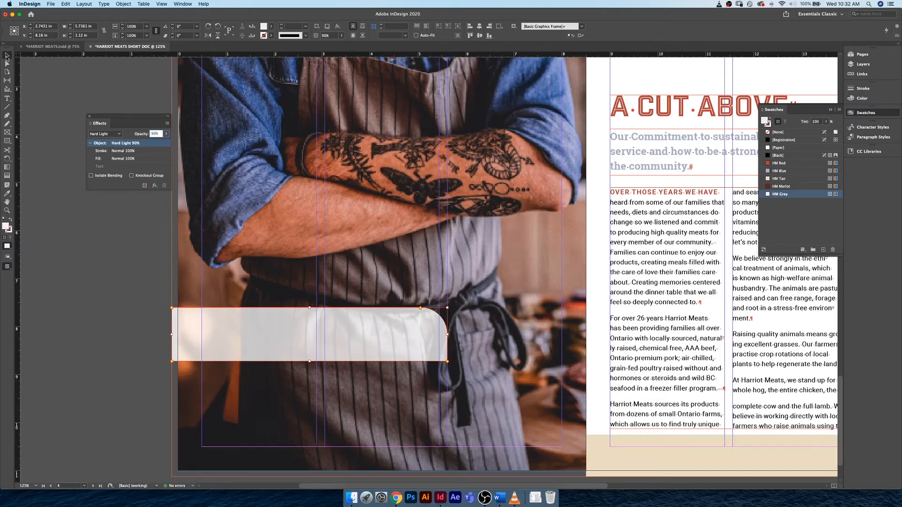
drag(310, 361, 310, 380)
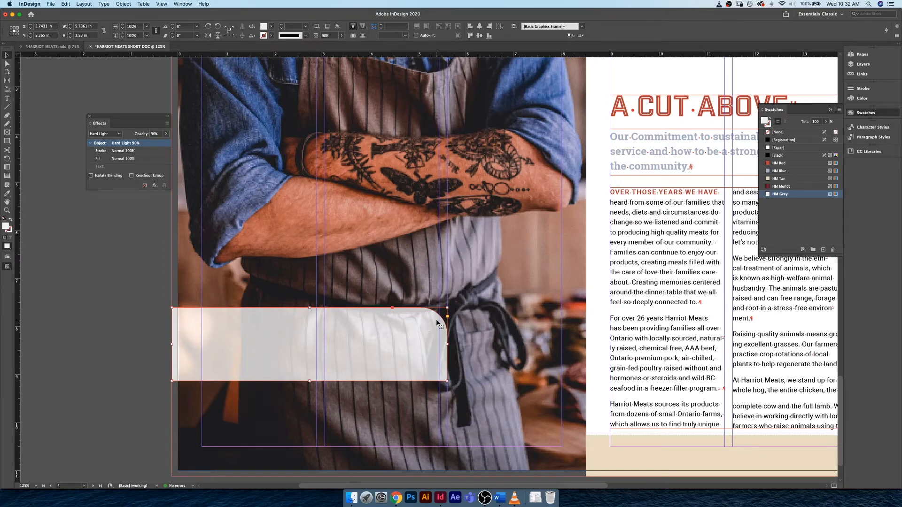
- With nothing selected, pick the HM Tan swatch and display the document's layers
key(super+shift+a)
click(780, 179)
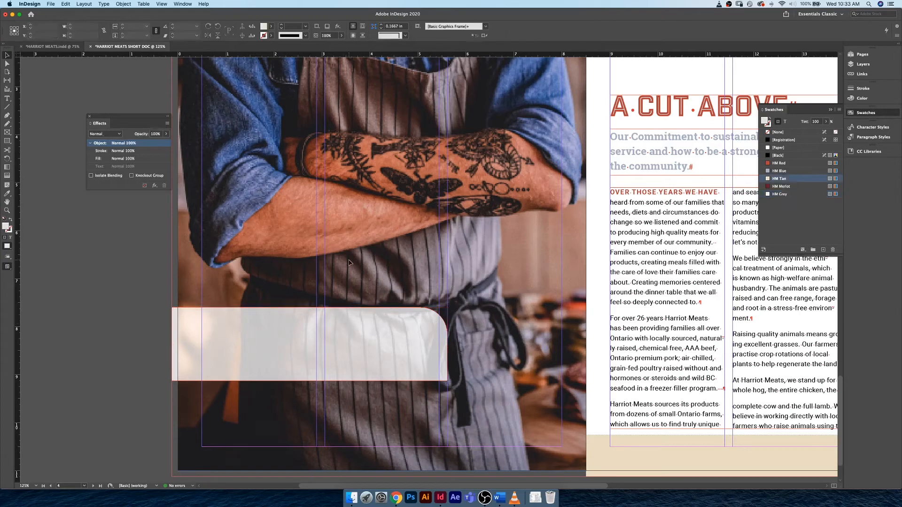
click(862, 54)
click(870, 64)
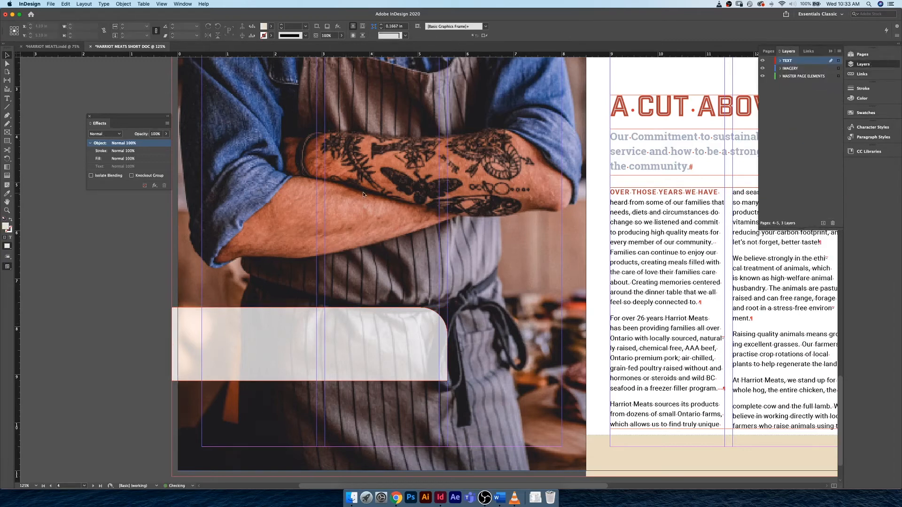
- Extend the chef photo's frame outward to the bleed on its top, left and bottom edges
click(342, 328)
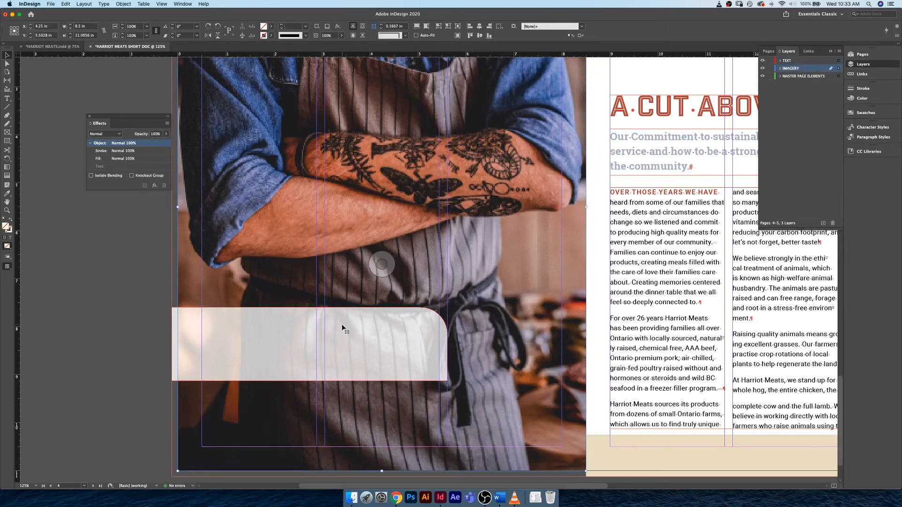
key(super+minus)
key(super+minus)
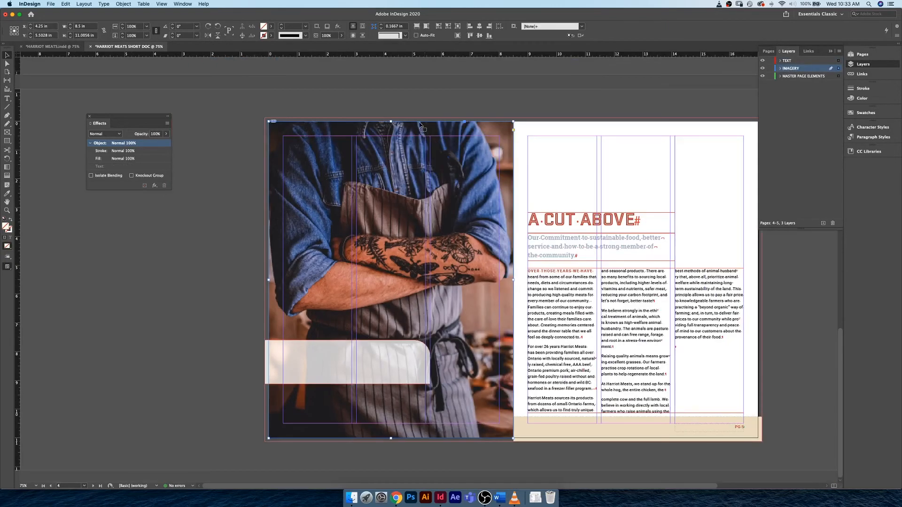
drag(391, 120, 391, 117)
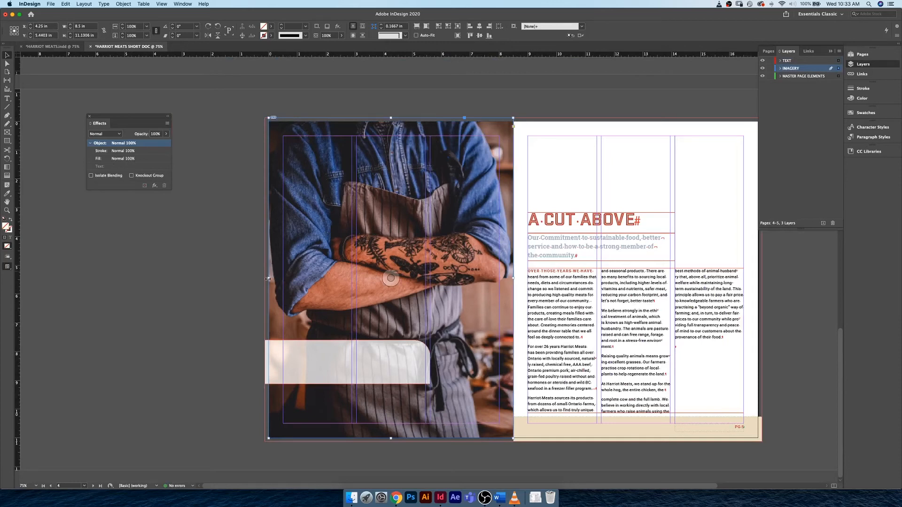
drag(268, 279, 265, 279)
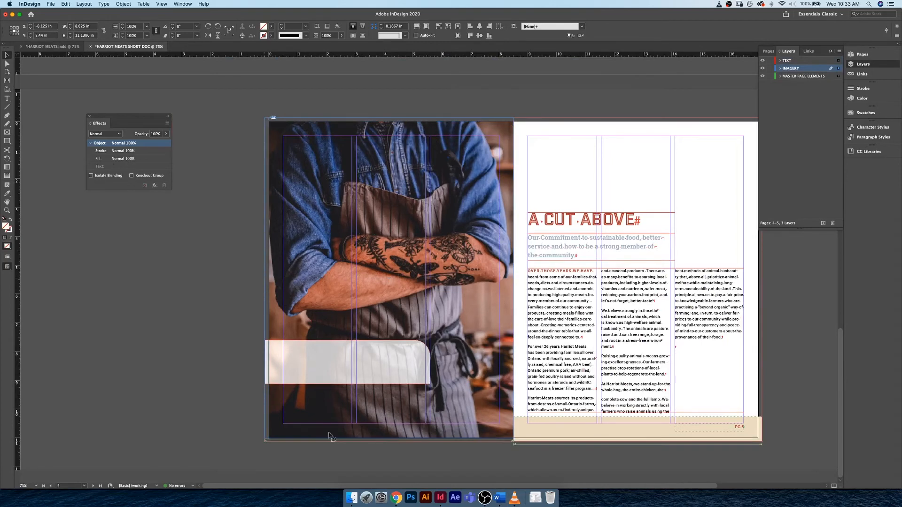
drag(388, 439, 389, 443)
- Enlarge the chef image inside its frame to about 17.3 by 11.35 in so it covers the bleed
click(389, 280)
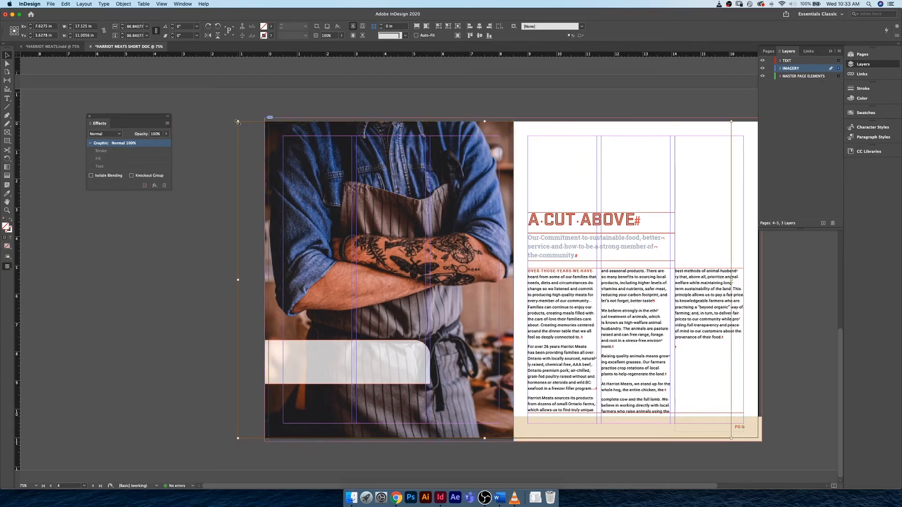
drag(238, 122, 267, 105)
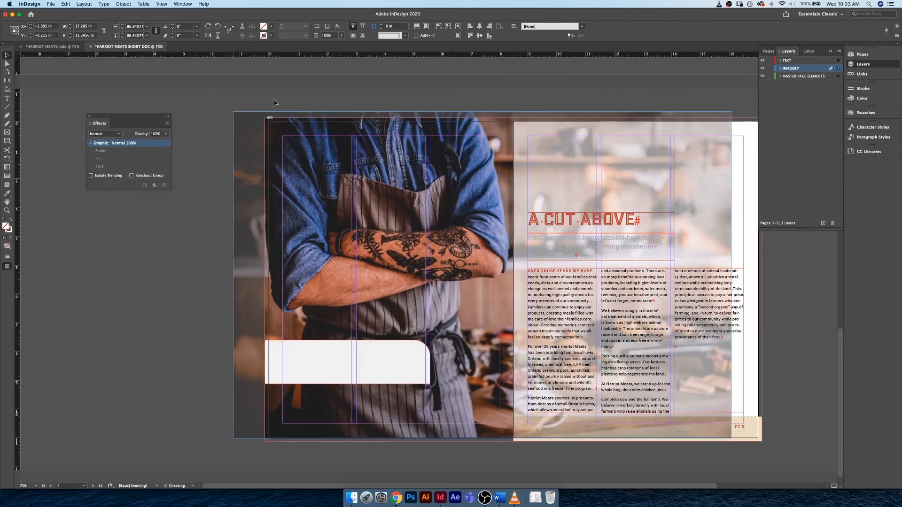
click(274, 100)
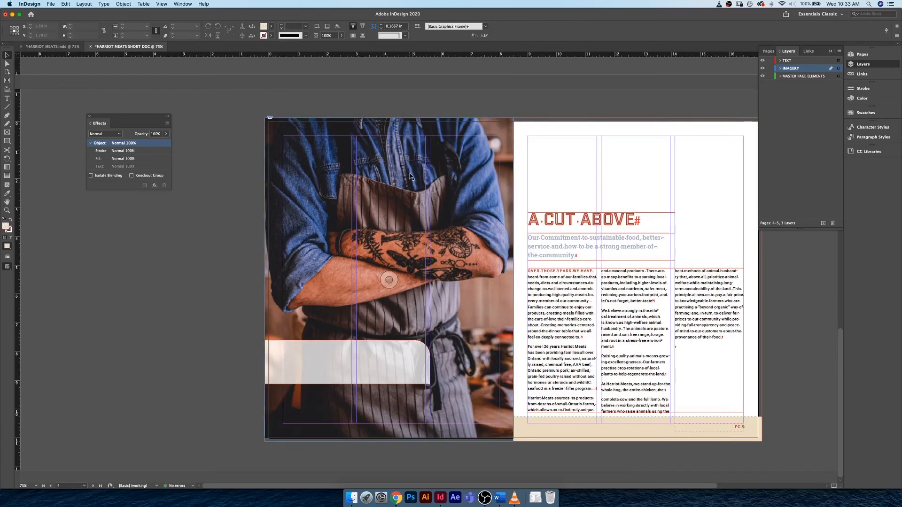
- Lock the IMAGERY layer
click(770, 69)
key(super+equal)
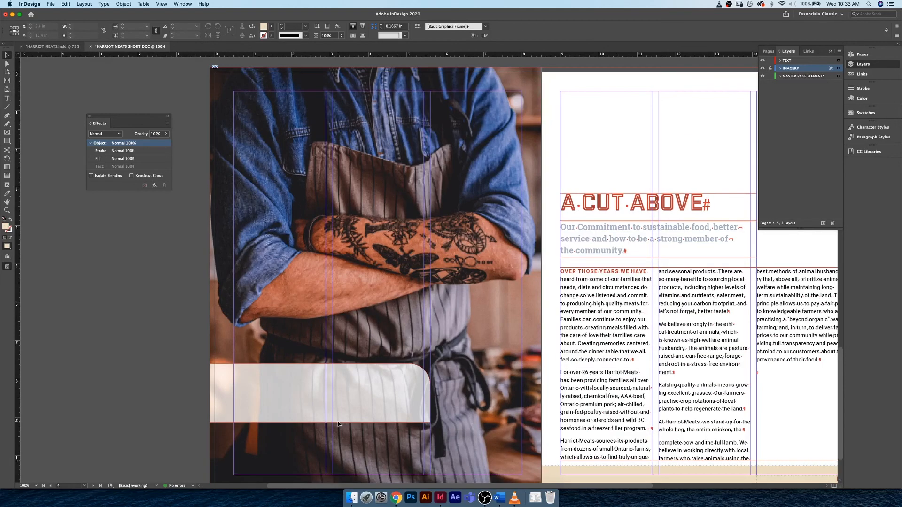
key(super+equal)
key(super+minus)
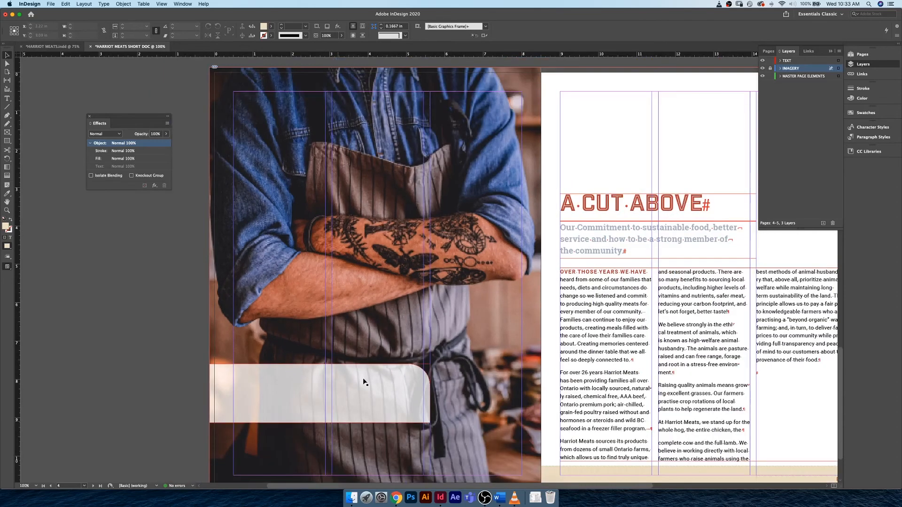
- Switch to Word and copy the Master Butcher heading and sentence at the end of the Harriot Meats Body Copy document
click(499, 497)
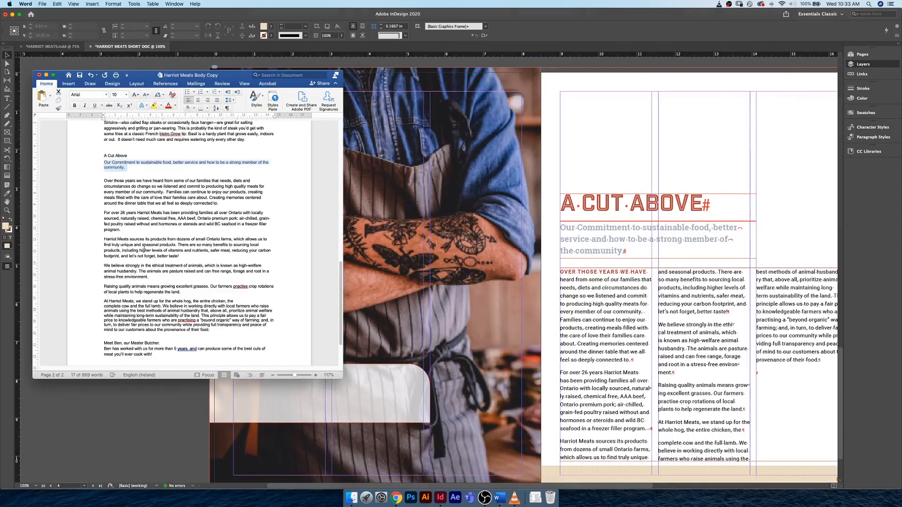
scroll(128, 274, down, 3)
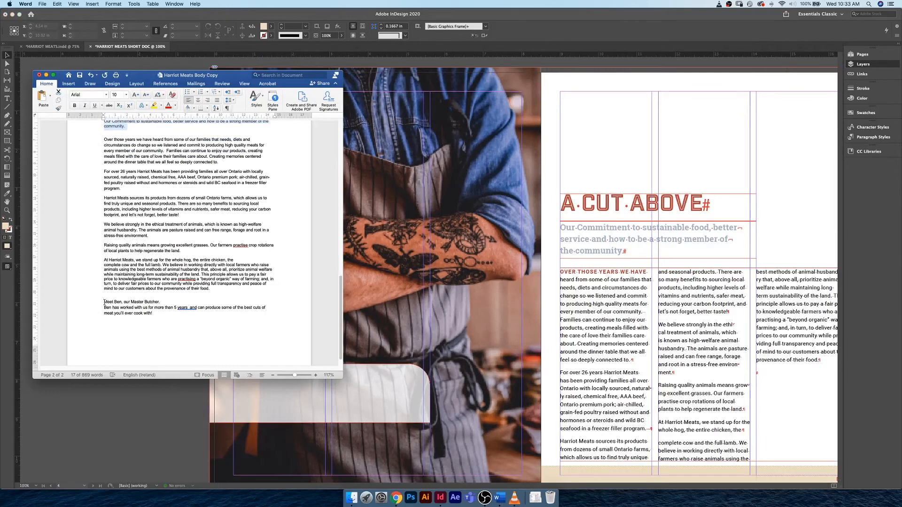
drag(105, 302, 155, 317)
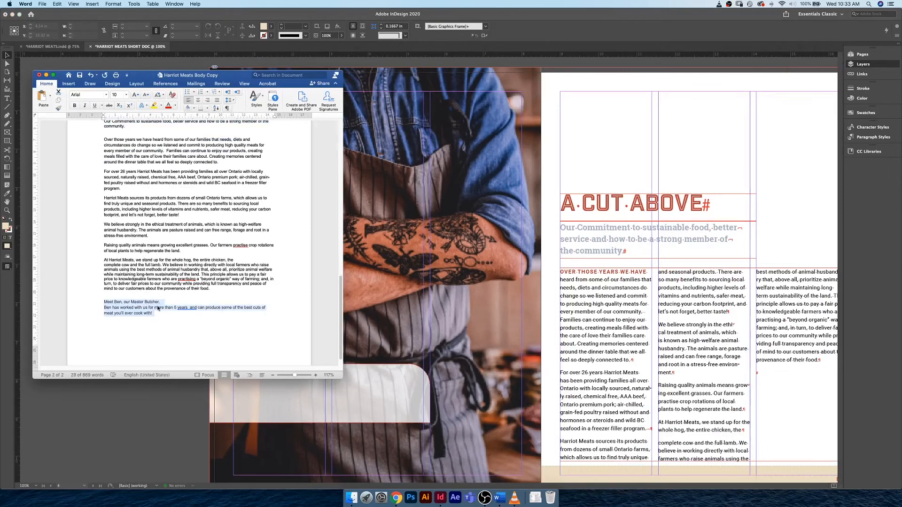
- Back in InDesign, draw a text frame on the TEXT layer just above the grey box and paste the copied text into it
click(421, 334)
key(t)
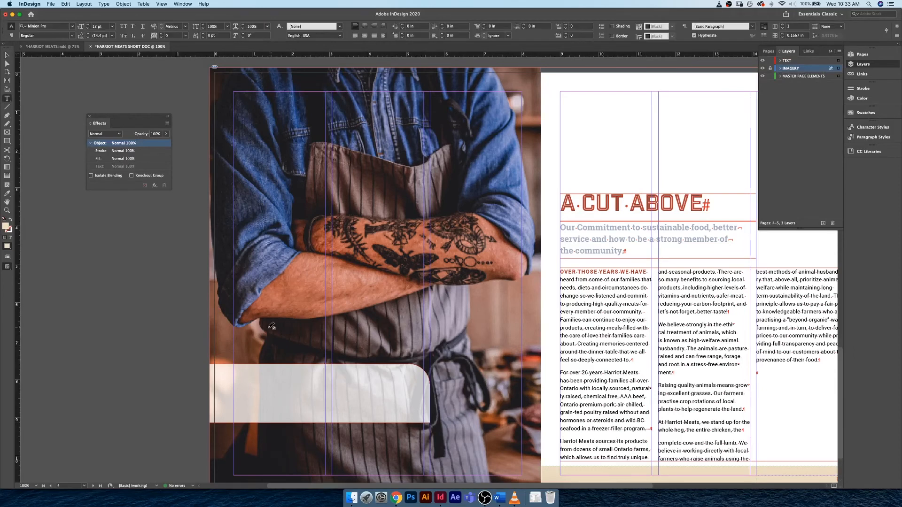
click(787, 61)
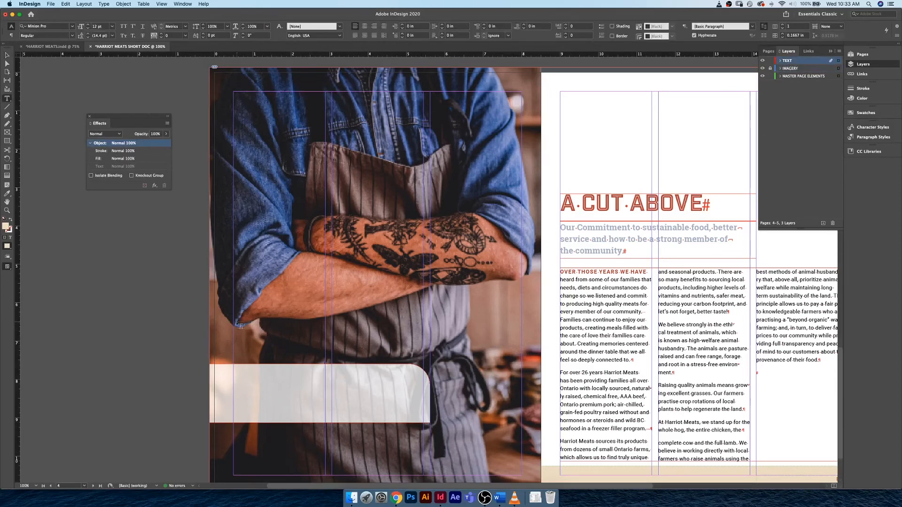
drag(237, 322, 415, 370)
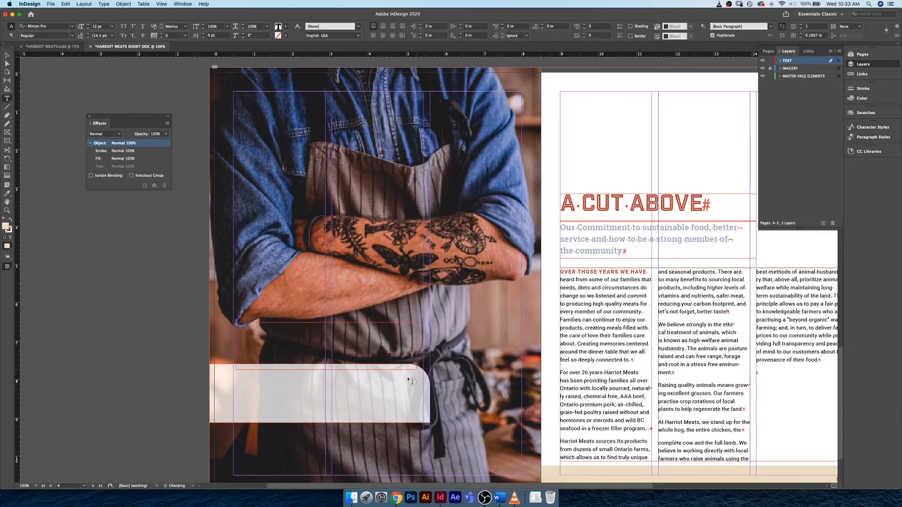
key(super+v)
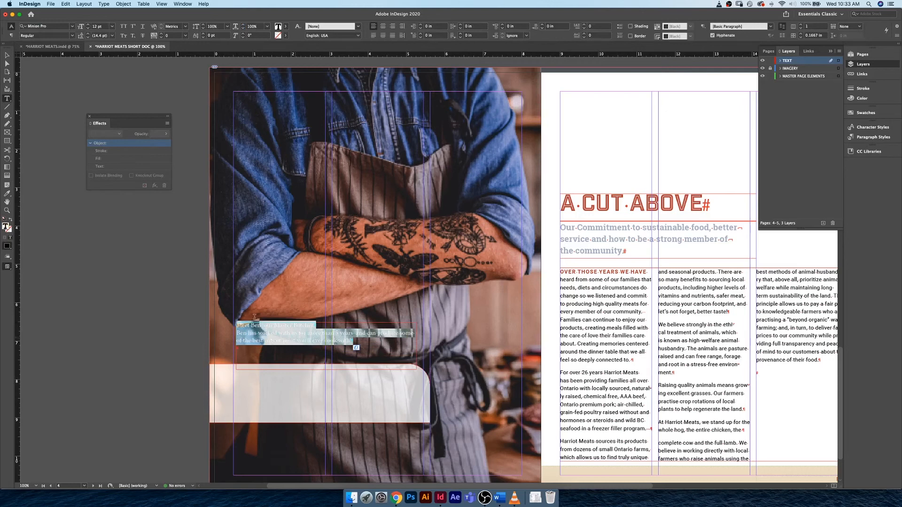
- Apply the SUB TITLE paragraph style to the pasted text, create a new paragraph style based on it, and open the new style's options
click(873, 138)
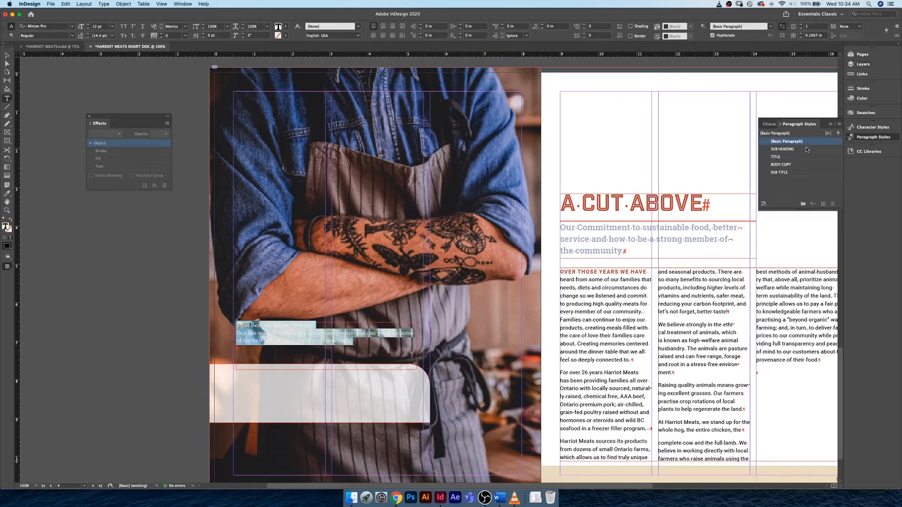
click(799, 173)
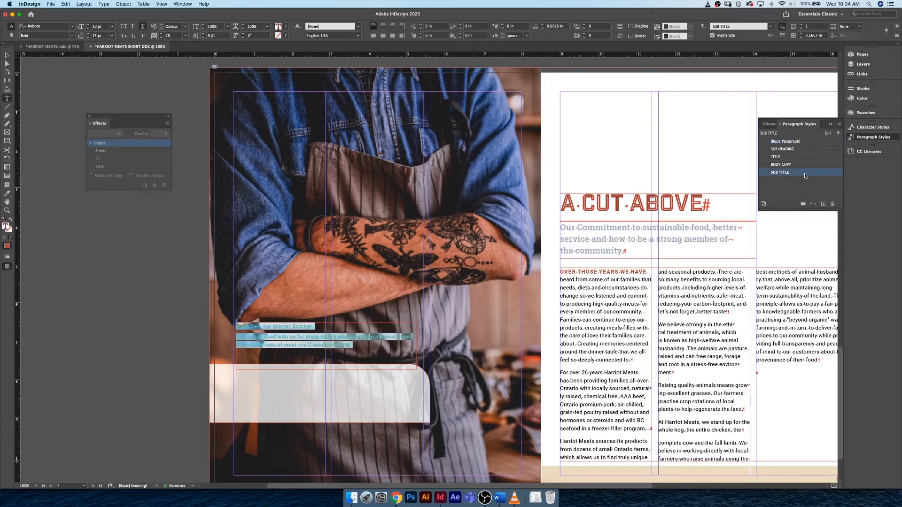
click(822, 205)
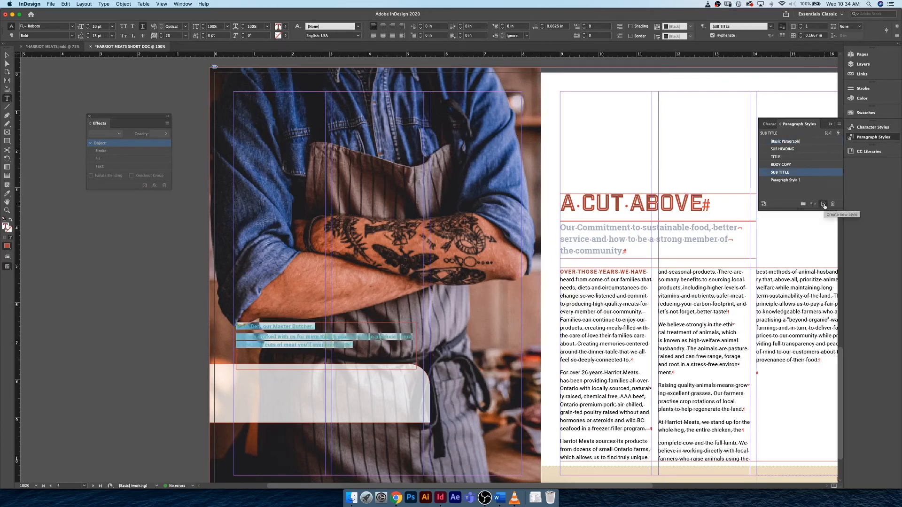
click(819, 182)
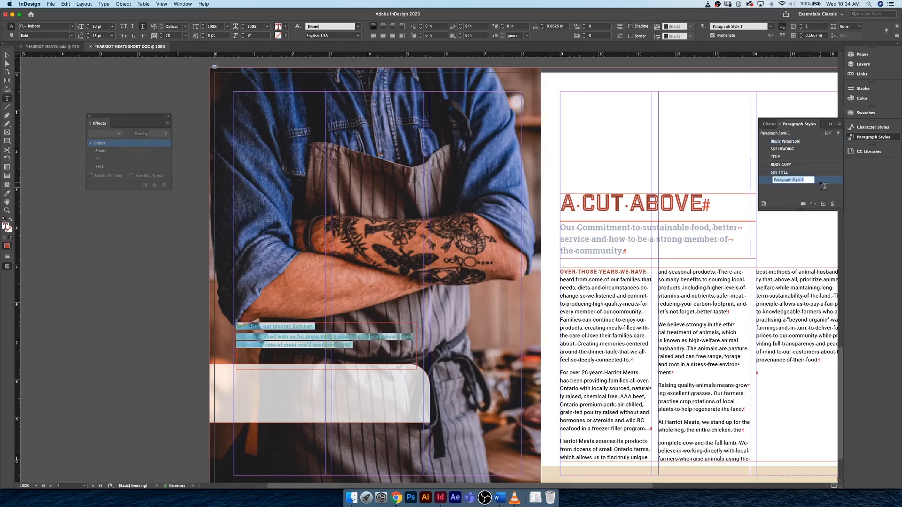
double_click(820, 181)
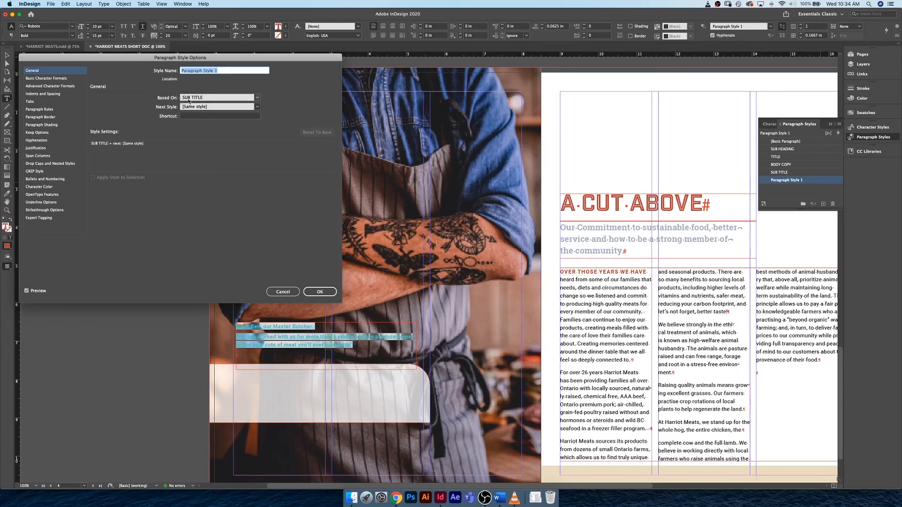
- Set the new paragraph style's font family to Roboto Slab and its space after to 0 in
click(40, 79)
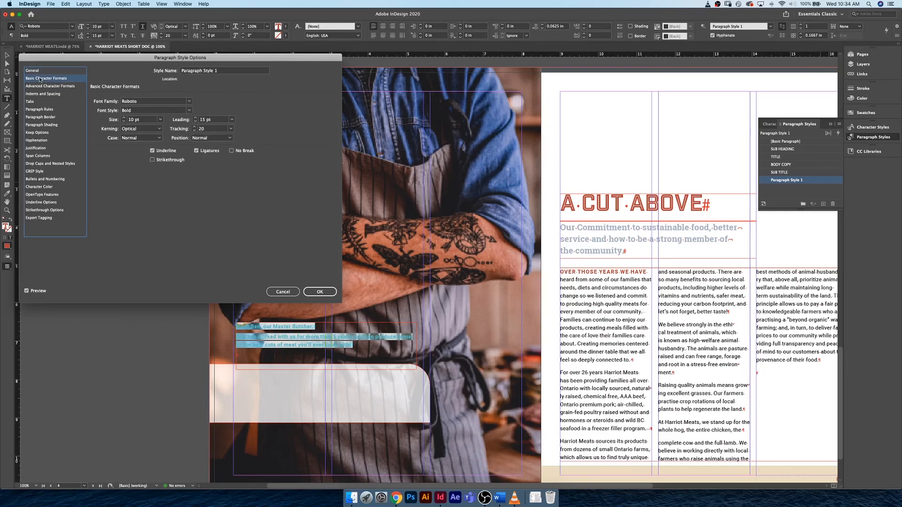
click(148, 102)
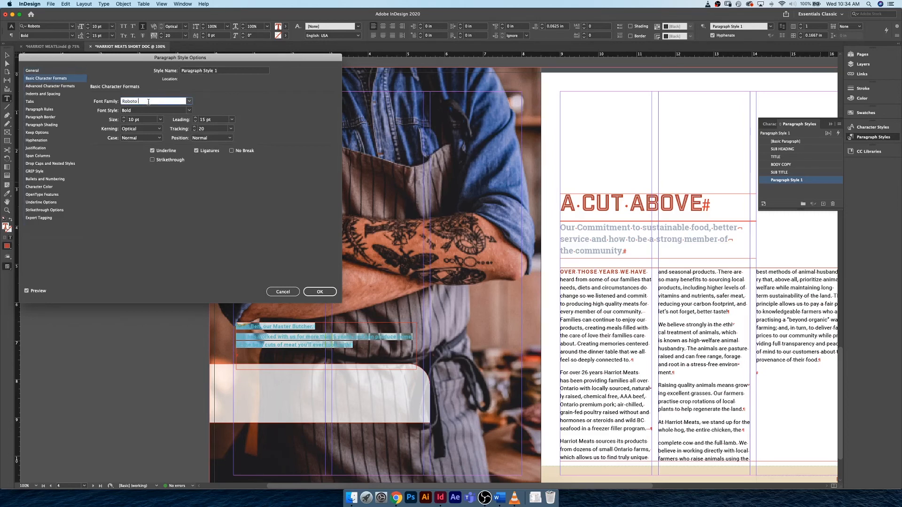
text(Slab)
click(151, 111)
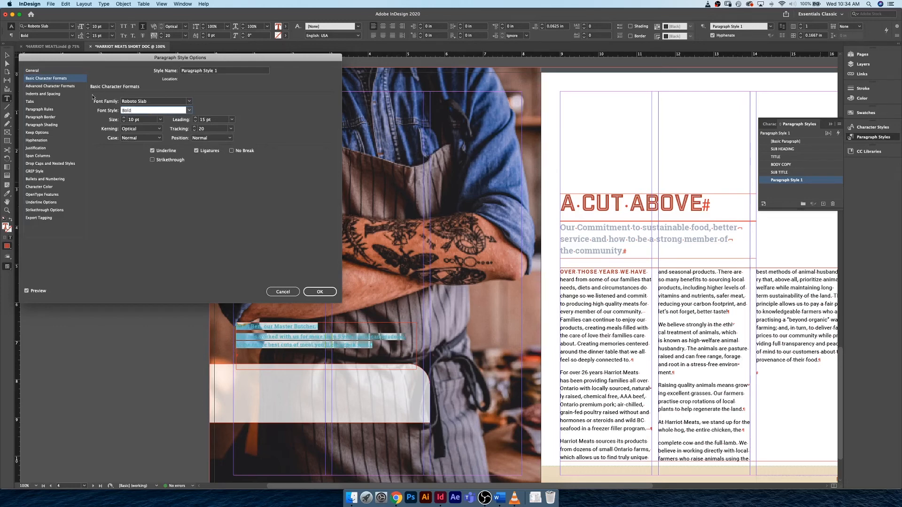
click(60, 94)
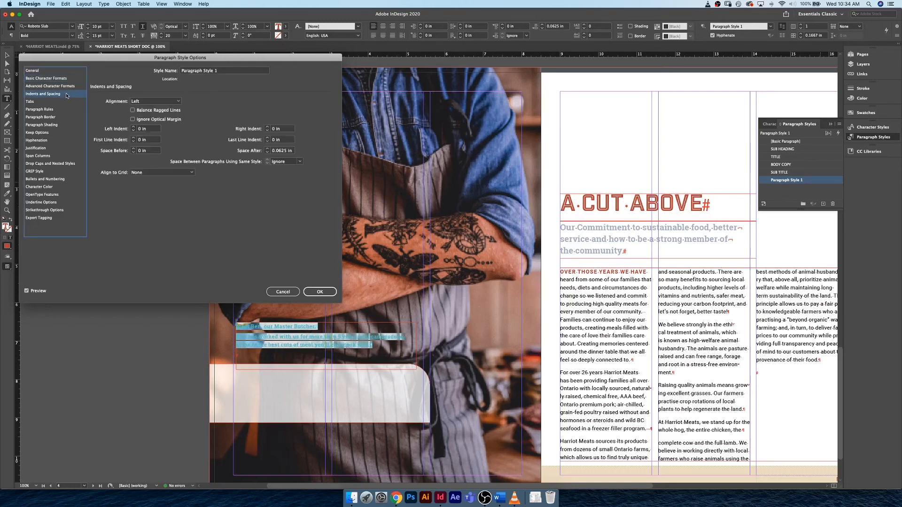
click(267, 154)
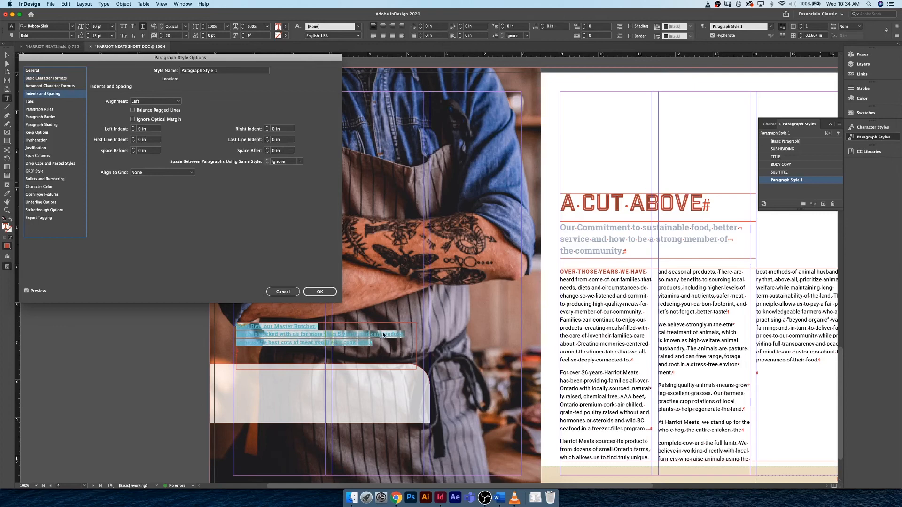
- Set the new paragraph style's size to 16 pt and leading to 20 pt, and apply the changes
click(46, 78)
click(125, 118)
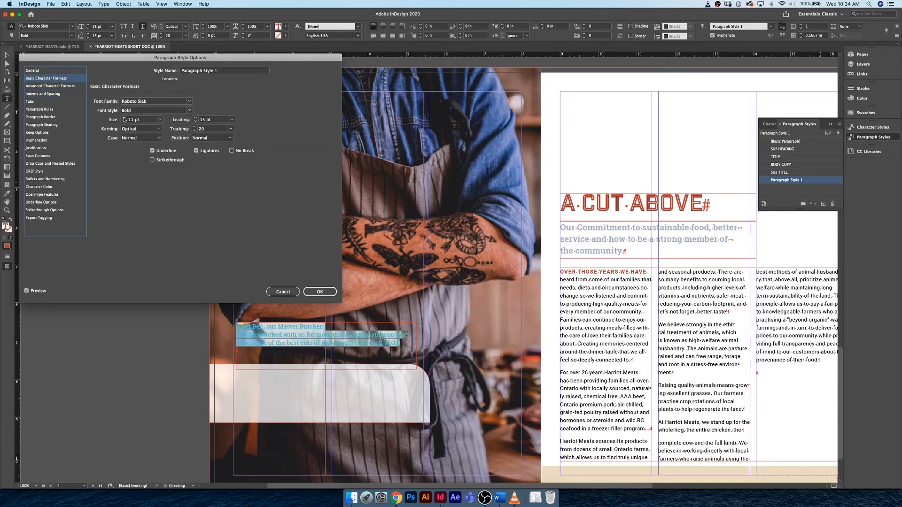
click(125, 118)
click(125, 117)
click(125, 118)
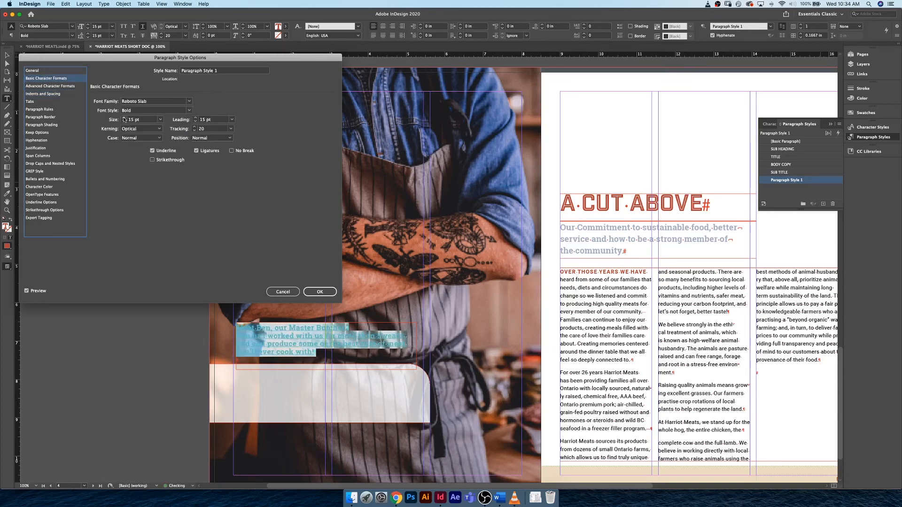
click(124, 118)
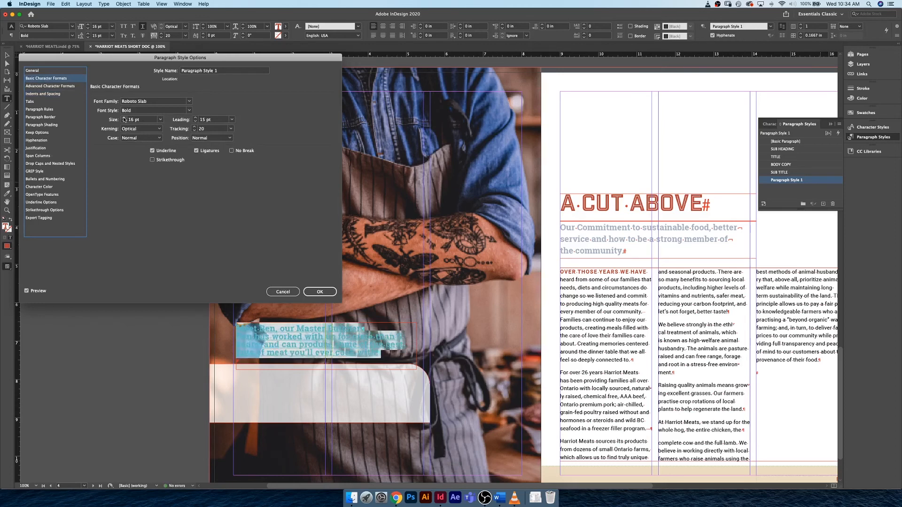
click(195, 118)
click(195, 118)
click(195, 118)
click(194, 117)
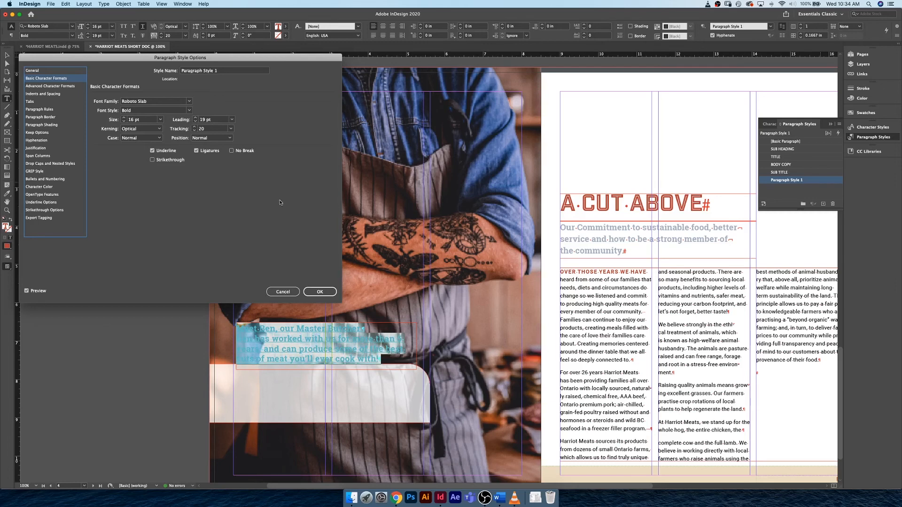
click(323, 294)
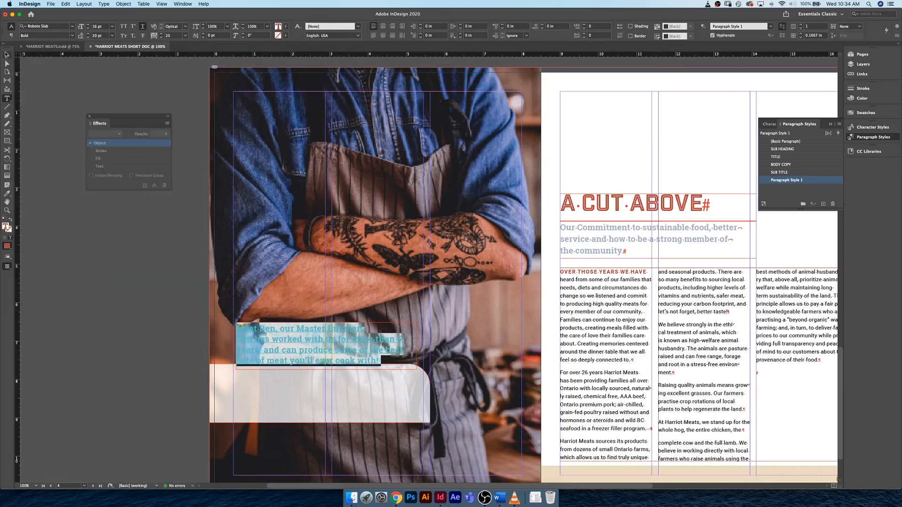
- Move the text frame onto the semi-transparent box, centred at about X 2.96, Y 8.36 in, and preview the spread without guides
click(6, 56)
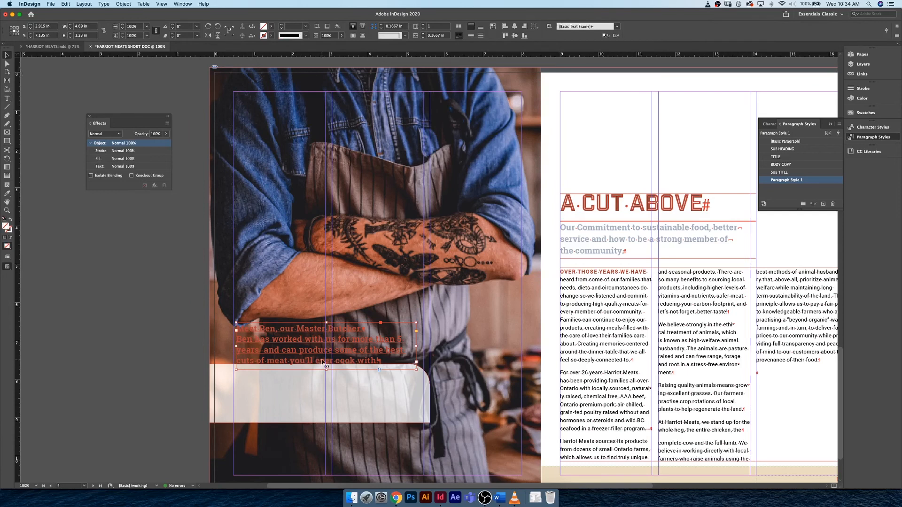
drag(317, 352, 318, 394)
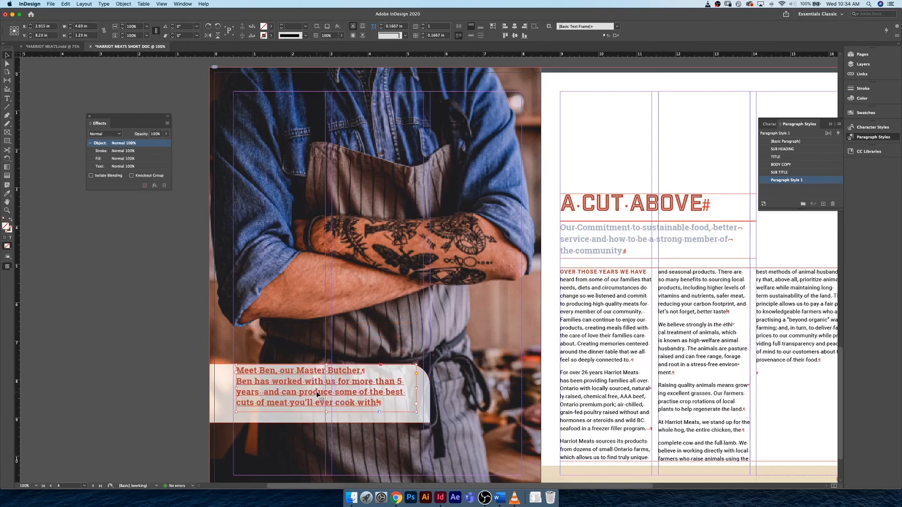
key(shift+Down)
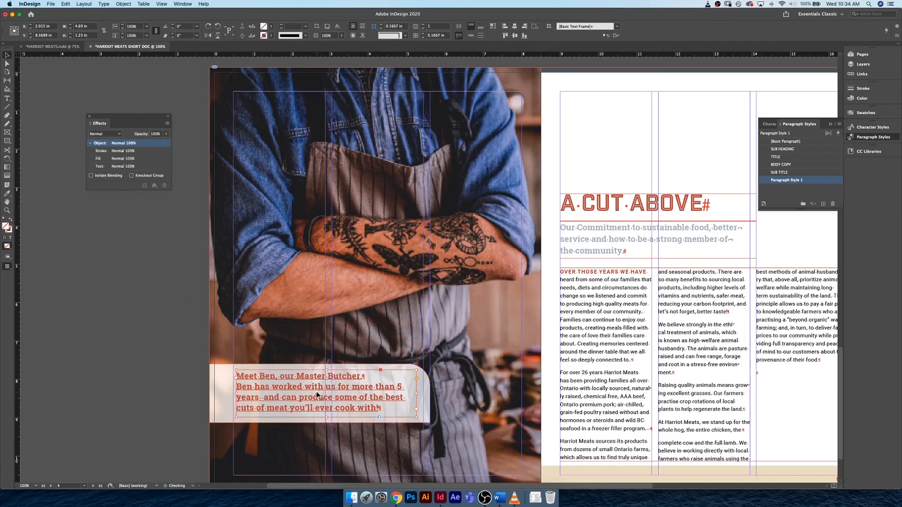
key(Right)
key(Right)
key(Right)
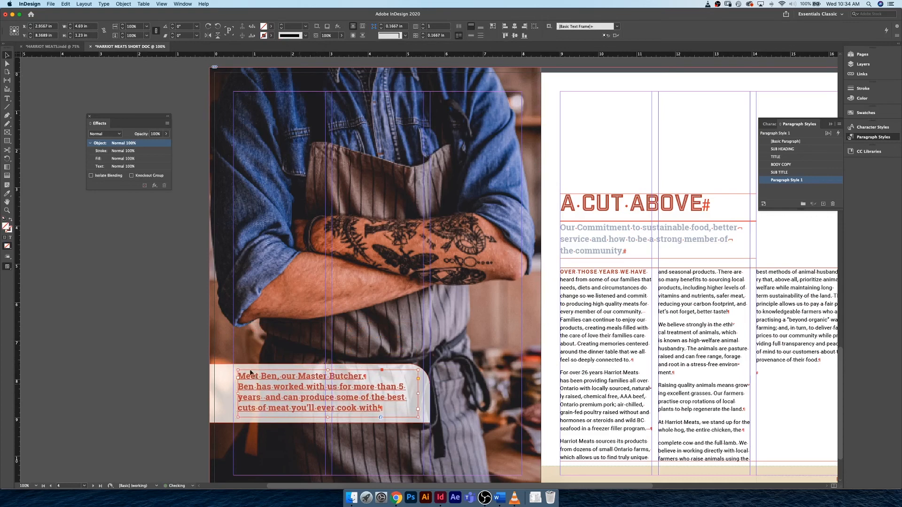
click(161, 363)
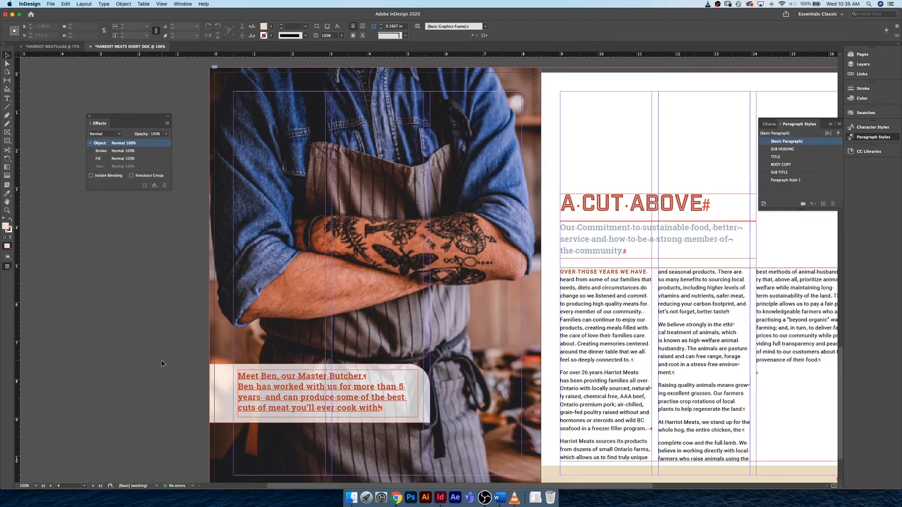
key(w)
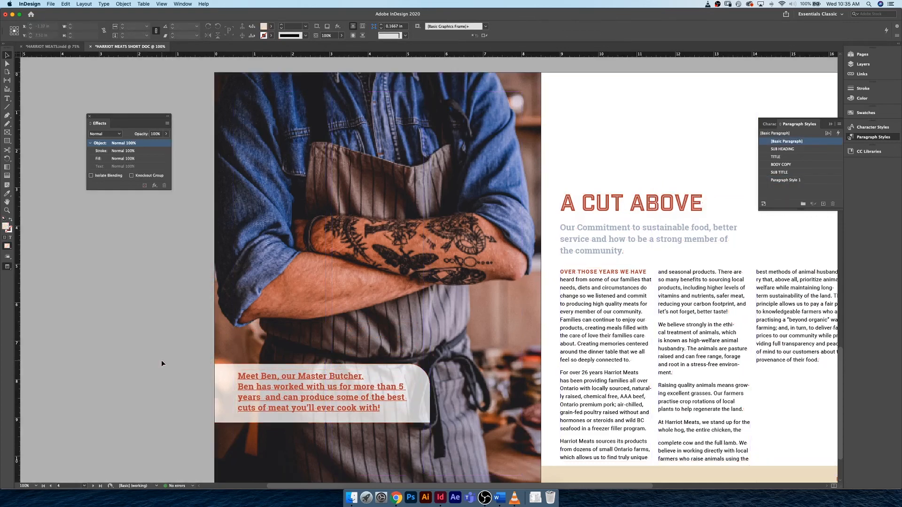
- Turn off underlining in the callout text's paragraph style and rename the style CALL OUT
click(323, 414)
double_click(336, 396)
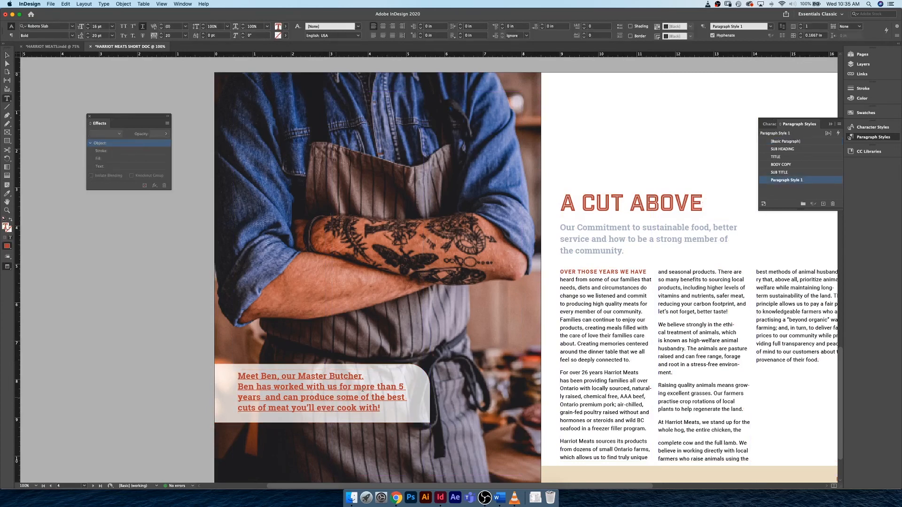
key(super+a)
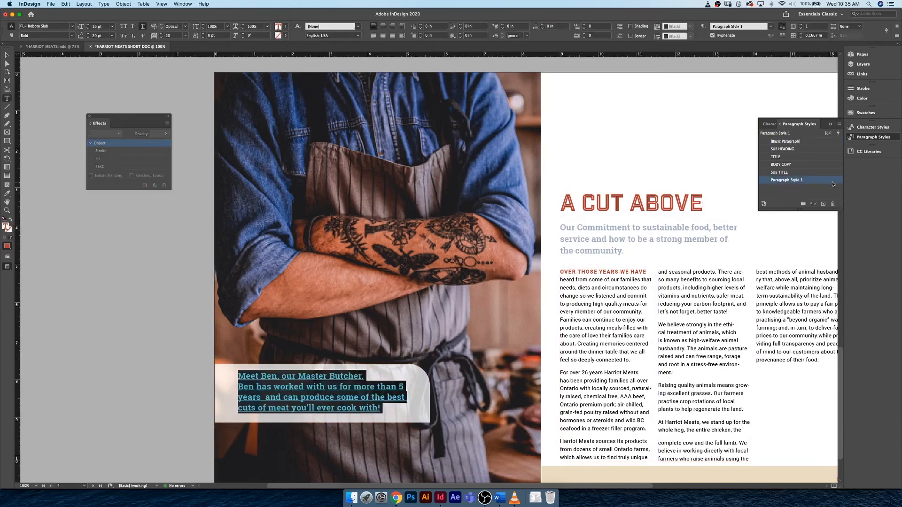
double_click(833, 183)
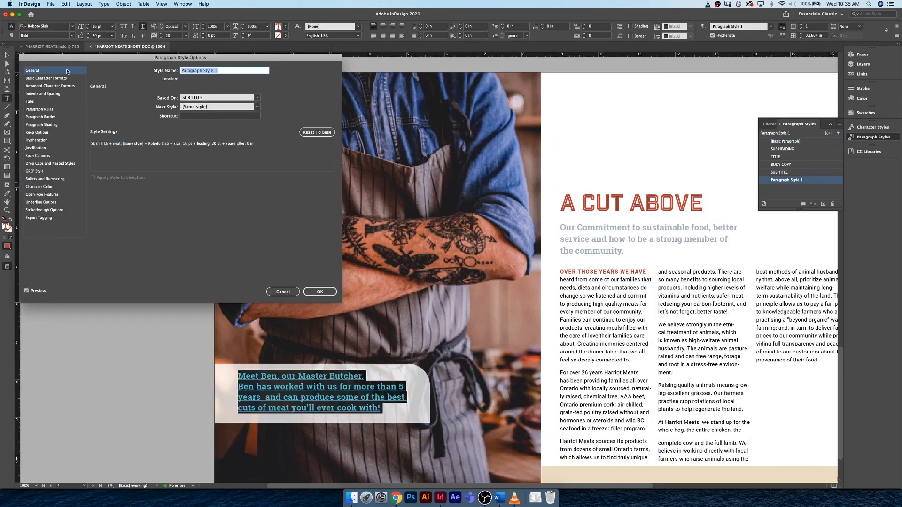
click(55, 78)
click(153, 150)
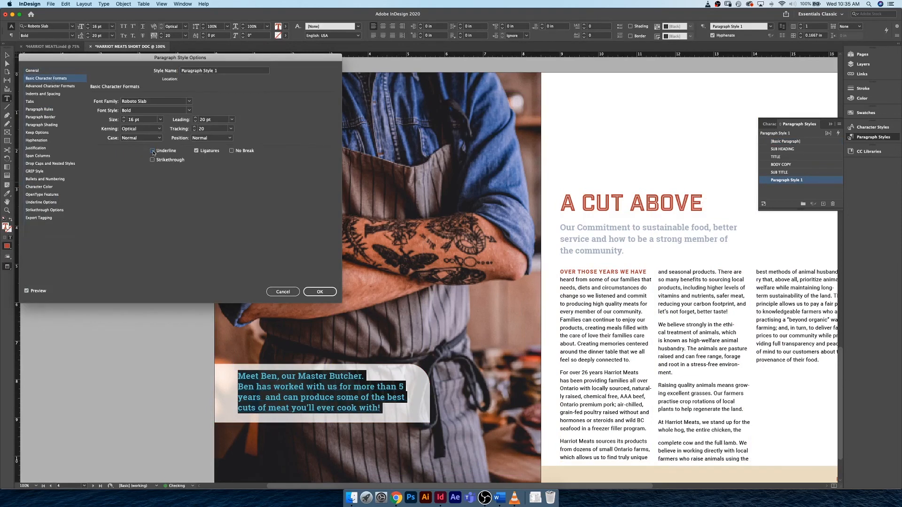
drag(219, 72, 172, 70)
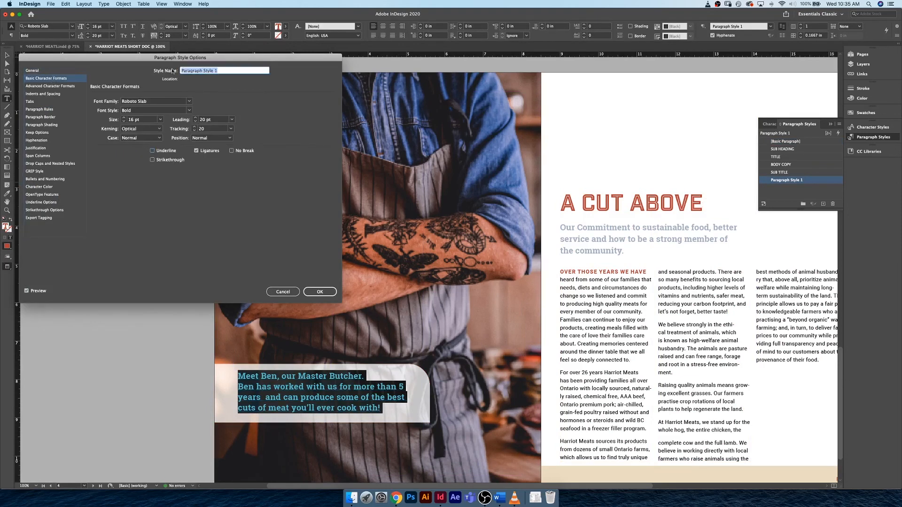
text(CALL OUT)
click(320, 291)
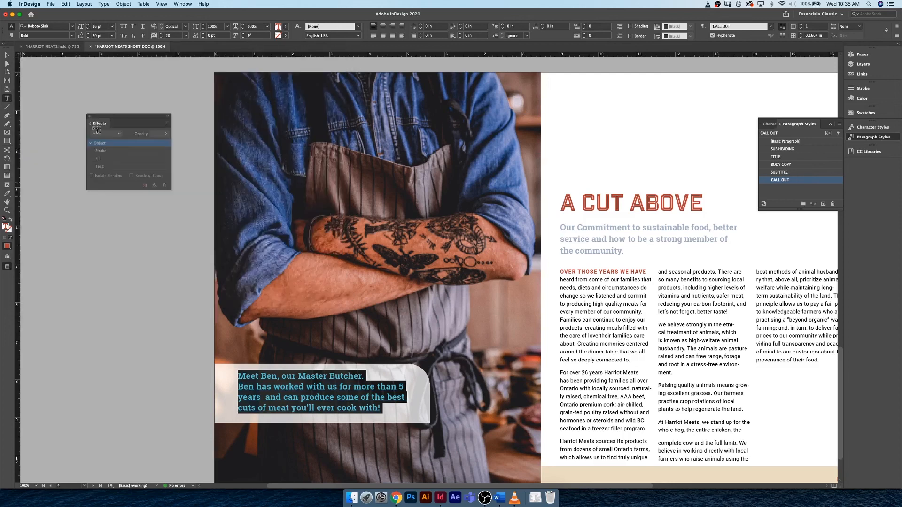
- Review the finished callout with and without guides, and look over the other spreads up to the cover
click(6, 55)
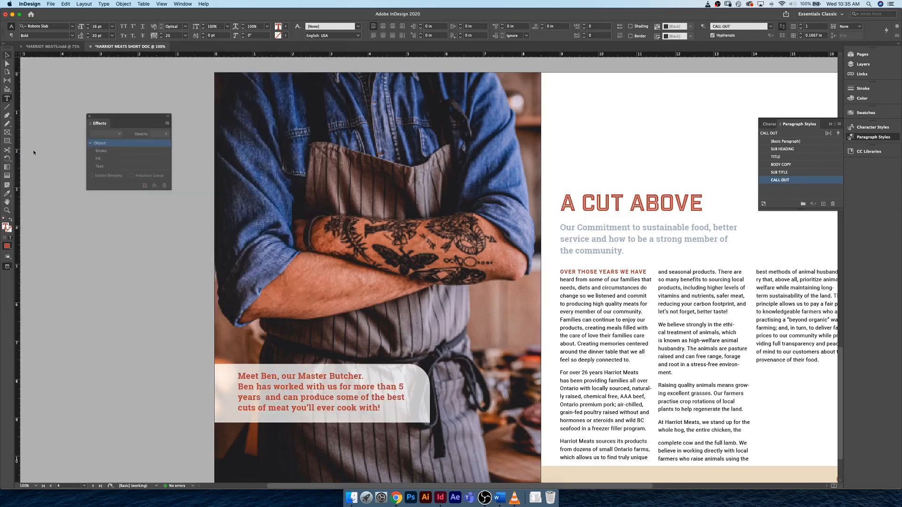
click(106, 317)
key(w)
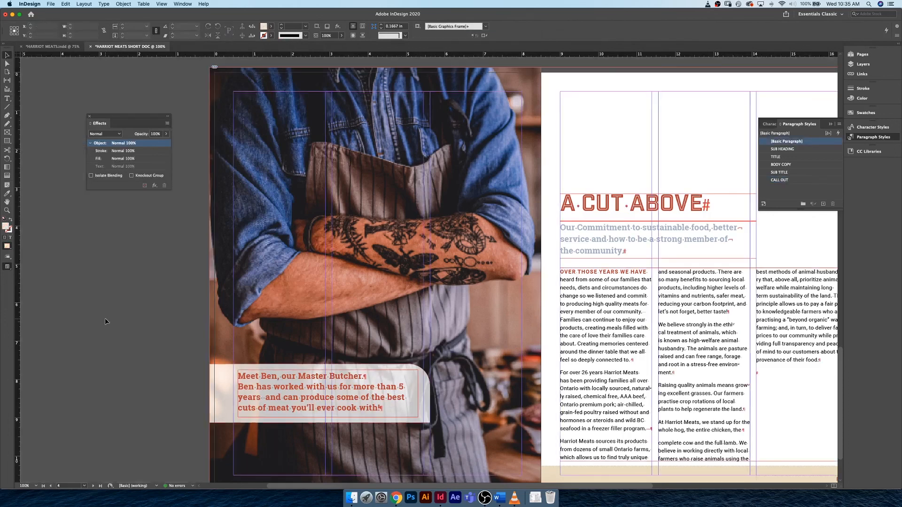
key(w)
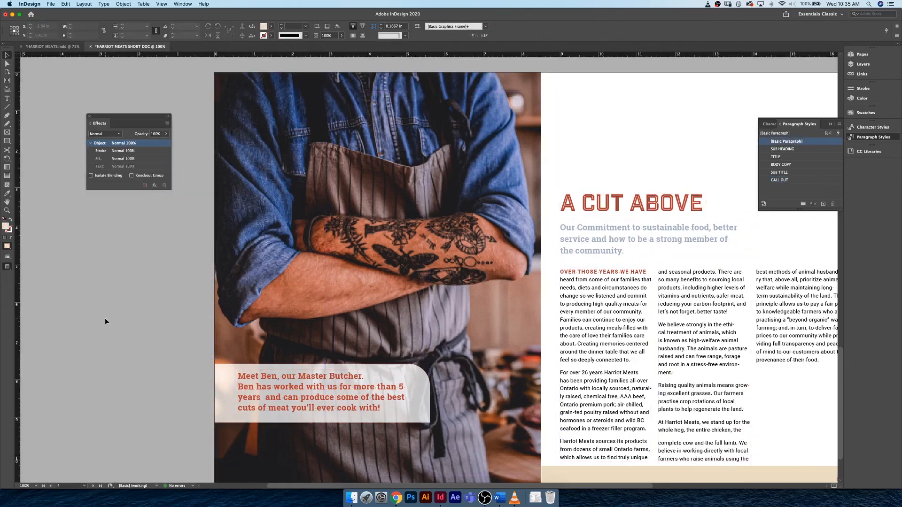
key(super+minus)
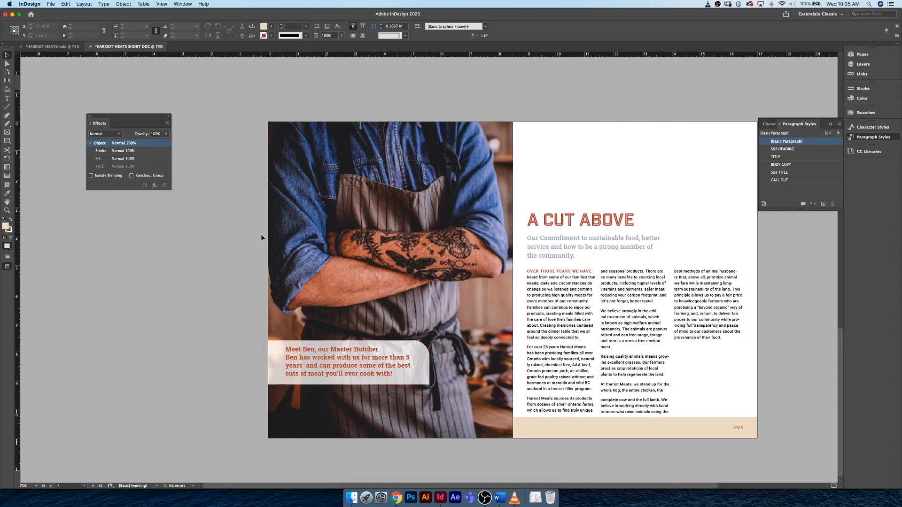
scroll(261, 237, up, 5)
scroll(261, 234, up, 5)
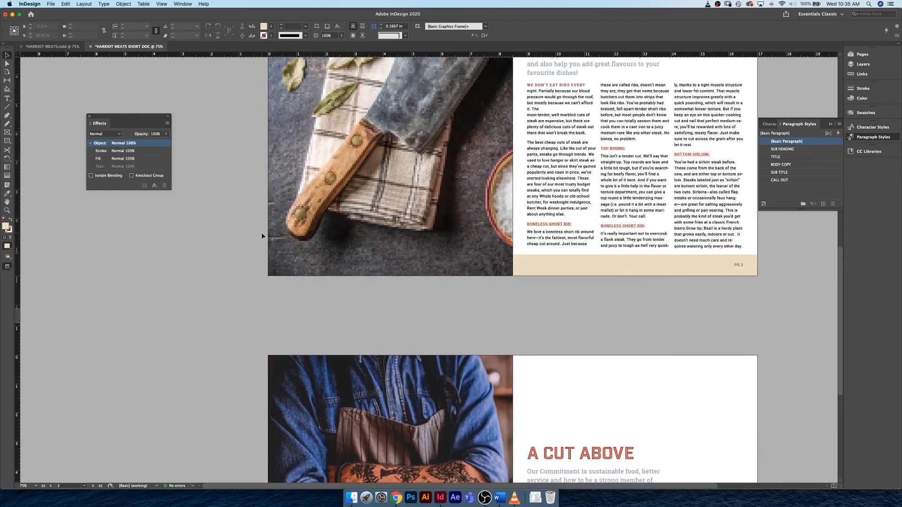
scroll(262, 232, up, 10)
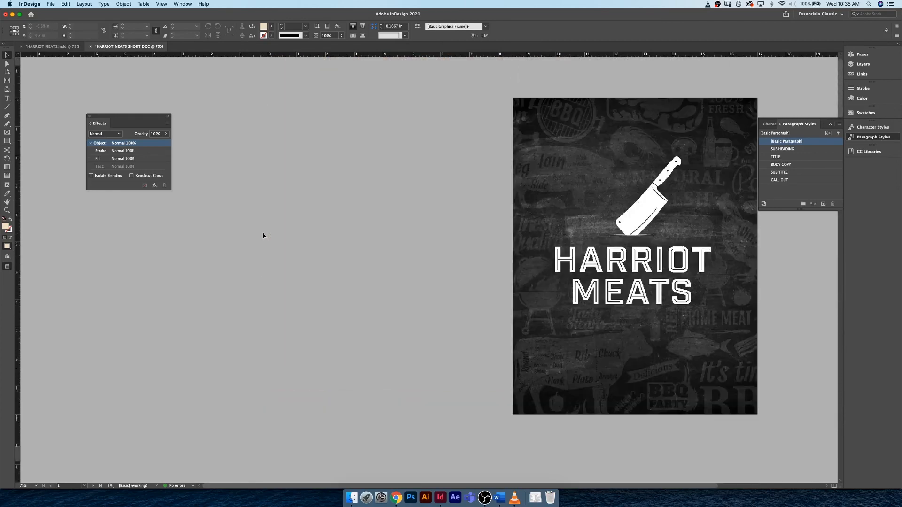
scroll(262, 235, down, 1)
scroll(263, 235, down, 15)
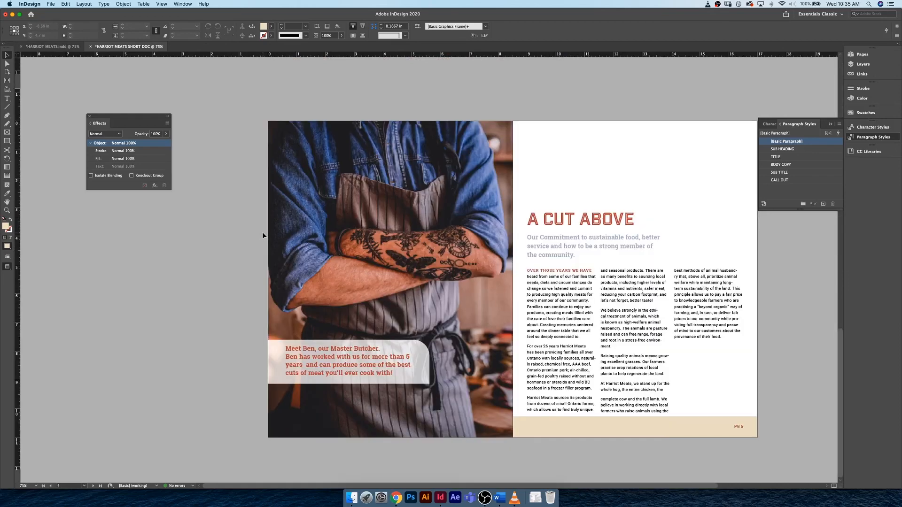